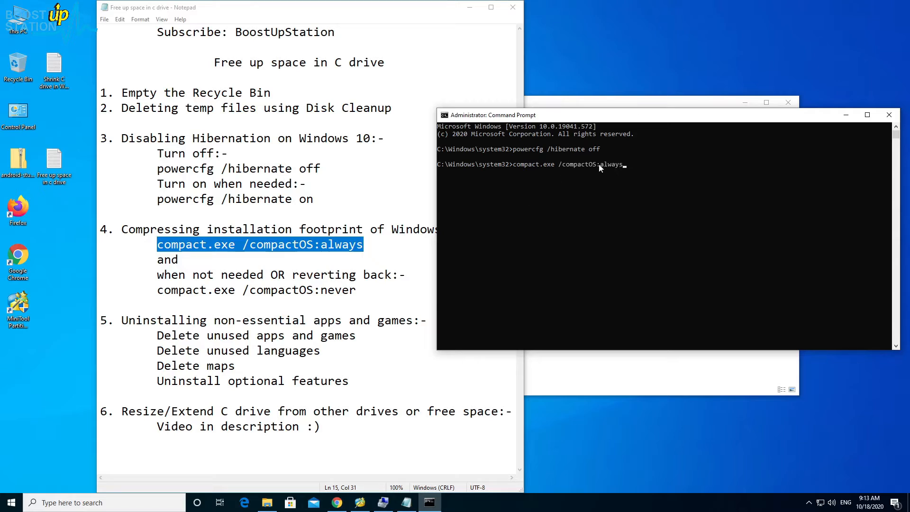
- Run compact.exe /compactOS:always in the administrator Command Prompt to compress the Windows installation
{"action": "left_click_drag", "start_coordinate": [594, 165], "coordinate": [591, 165]}
{"action": "key", "text": "Escape"}
{"action": "key", "text": "Return"}
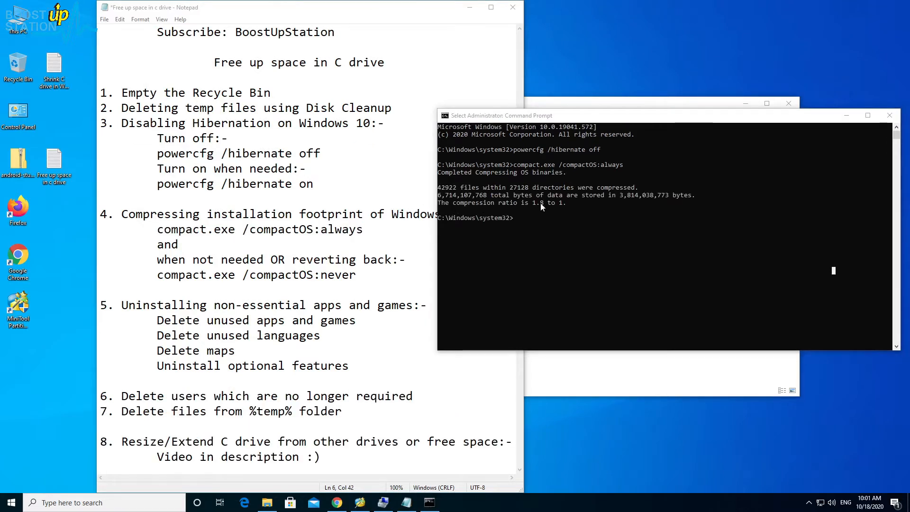
- Review the compression results in the Command Prompt, and check the free space of Local Disk (C:) in File Explorer
{"action": "left_click", "coordinate": [542, 207]}
{"action": "left_click", "coordinate": [496, 172]}
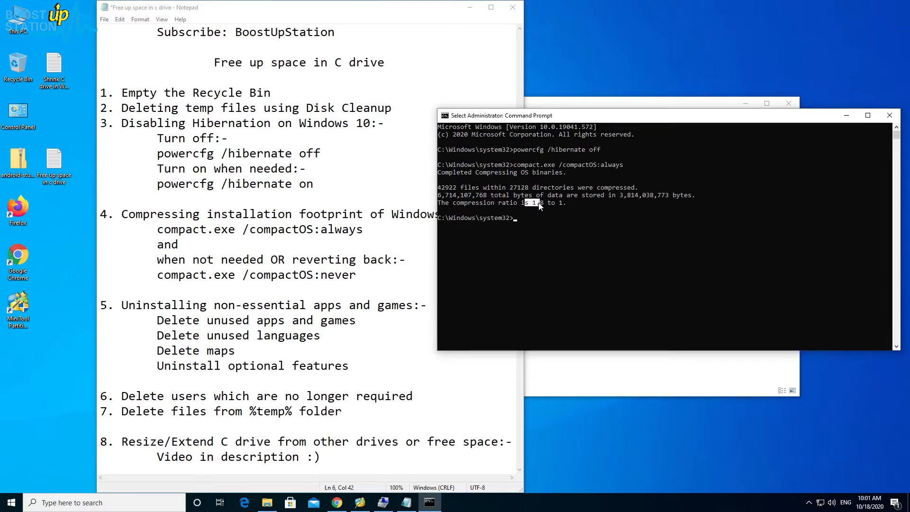
{"action": "left_click", "coordinate": [562, 203]}
{"action": "left_click", "coordinate": [268, 503]}
{"action": "left_click", "coordinate": [464, 318]}
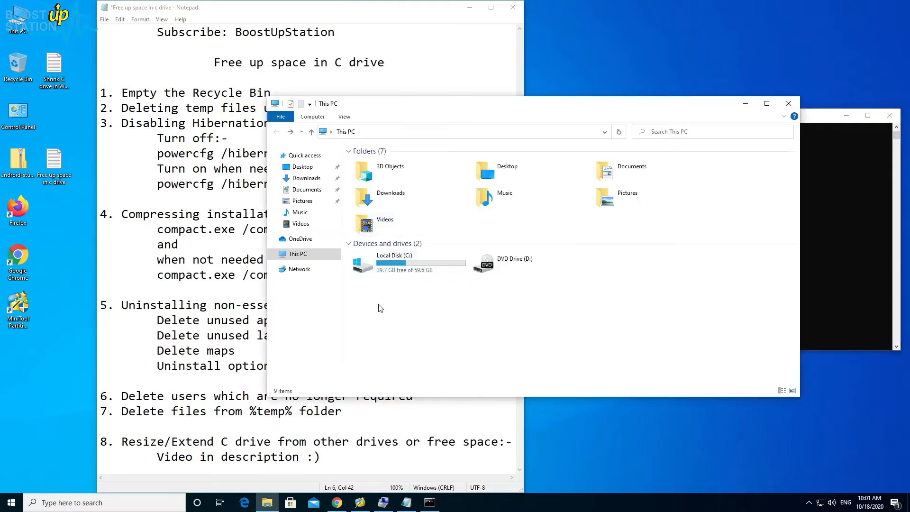
{"action": "left_click", "coordinate": [394, 274]}
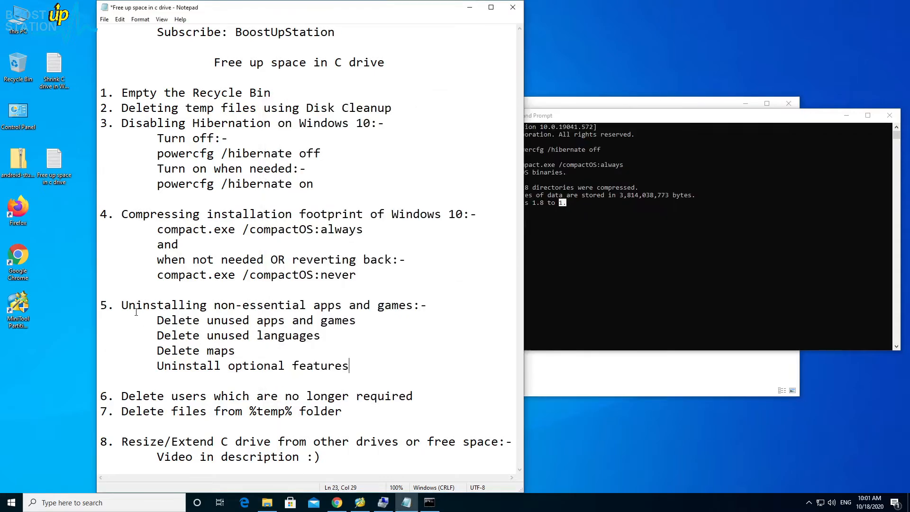
- Highlight the note on uninstalling non-essential apps and games, and open the Apps & features page in Windows Settings
{"action": "left_click_drag", "start_coordinate": [137, 305], "coordinate": [386, 309]}
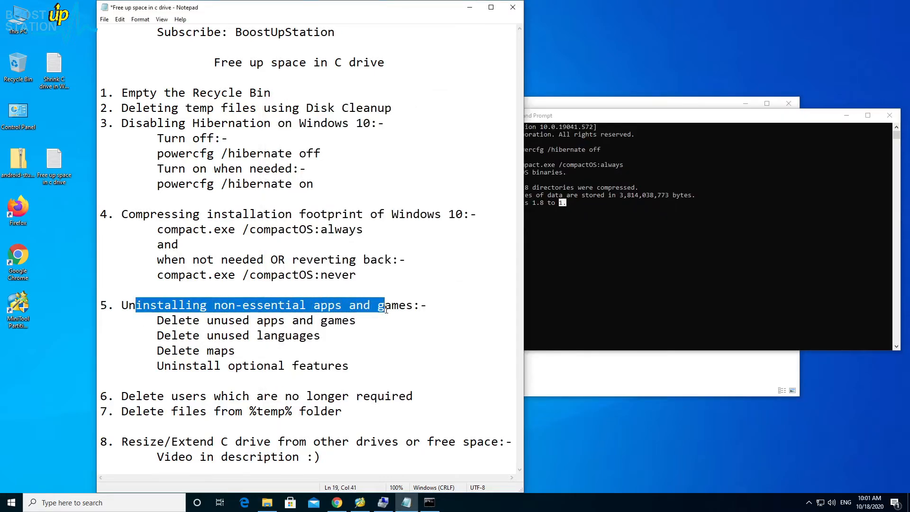
{"action": "left_click", "coordinate": [12, 503]}
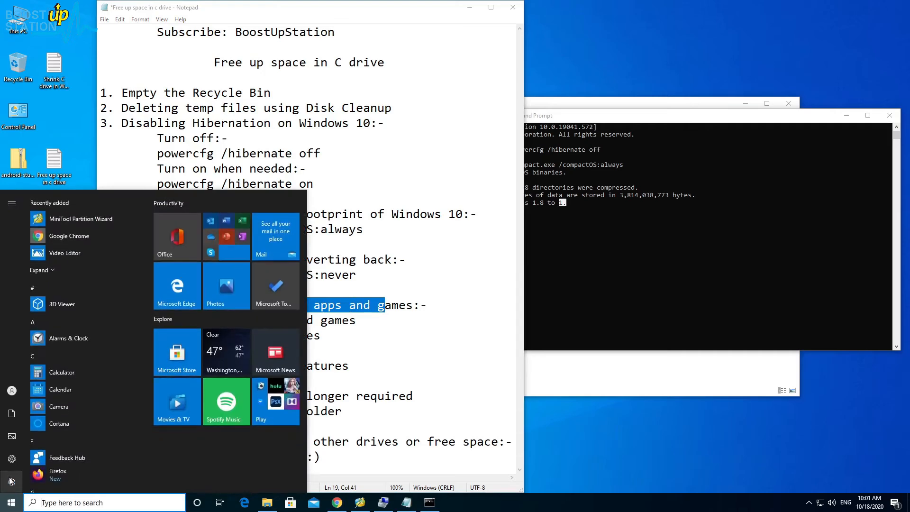
{"action": "left_click", "coordinate": [11, 460]}
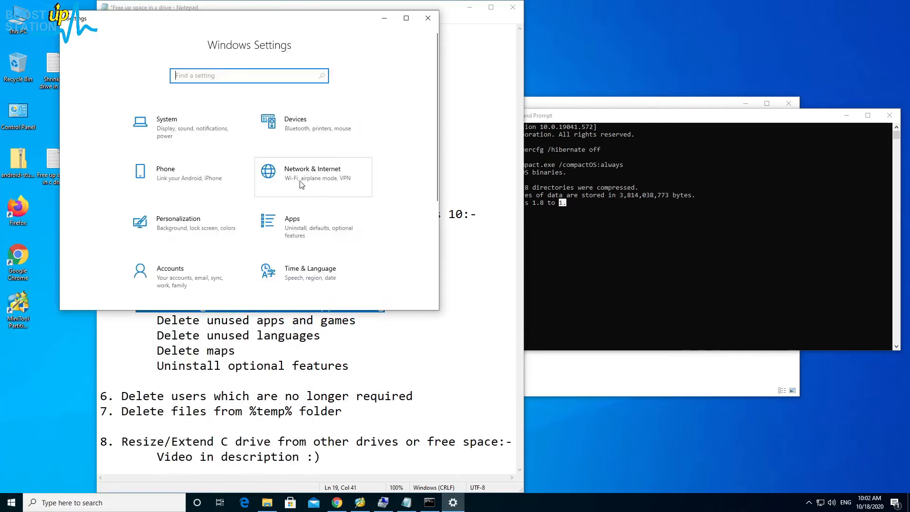
{"action": "left_click", "coordinate": [288, 228]}
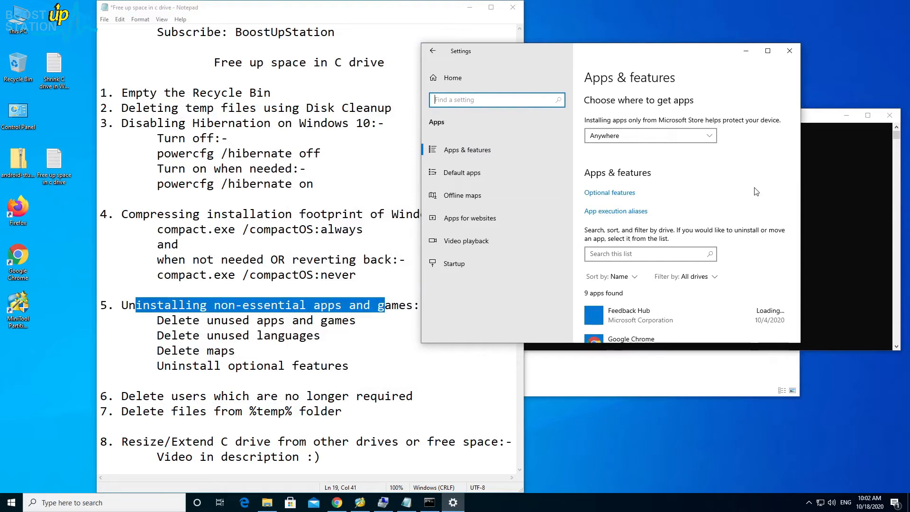
- Enlarge the Settings window and sort the installed apps list by size
{"action": "scroll", "coordinate": [773, 151], "scroll_direction": "down", "scroll_amount": 2}
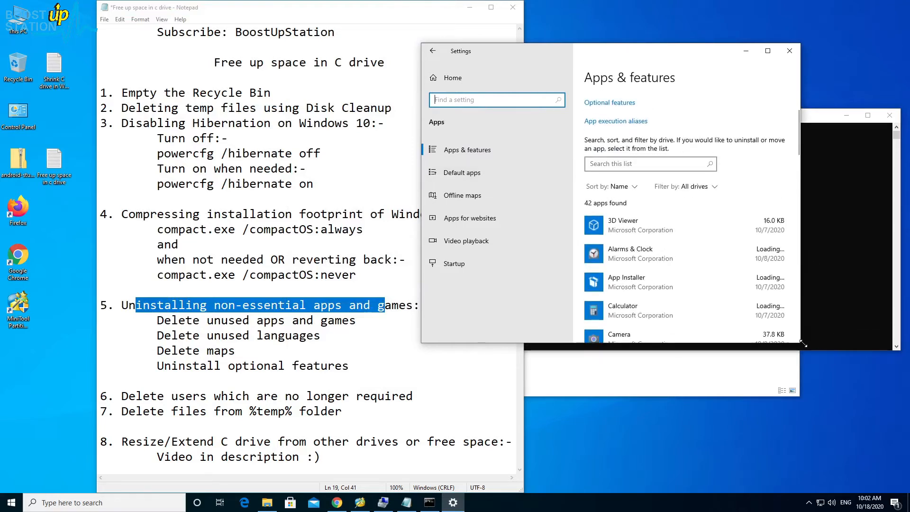
{"action": "left_click_drag", "start_coordinate": [826, 391], "coordinate": [827, 390]}
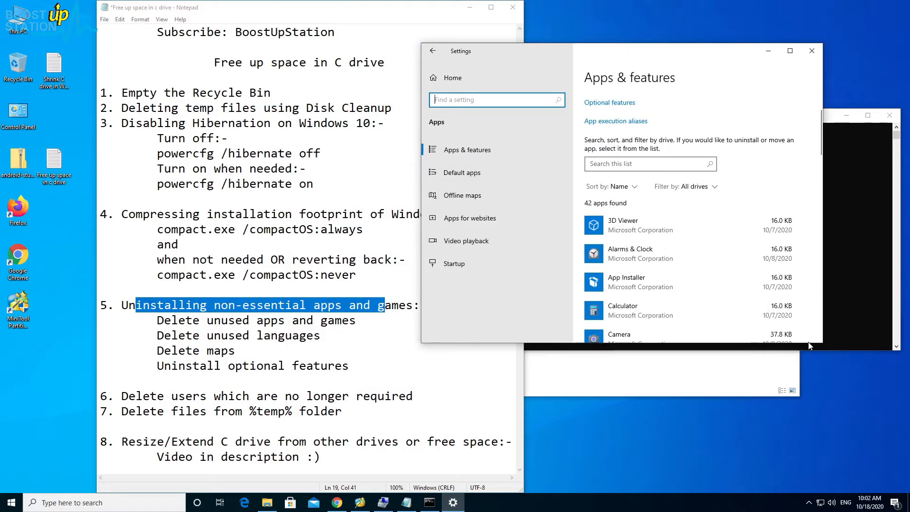
{"action": "left_click_drag", "start_coordinate": [755, 344], "coordinate": [755, 490]}
{"action": "left_click", "coordinate": [628, 188]}
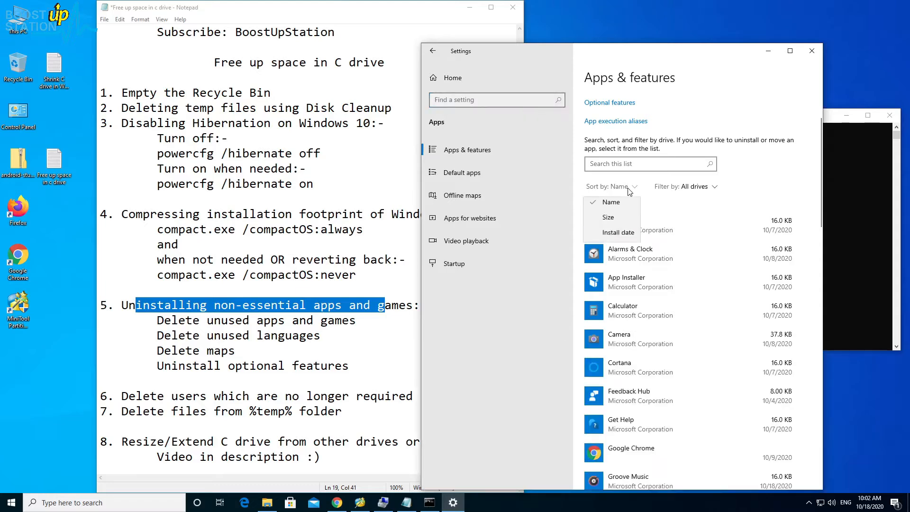
{"action": "left_click", "coordinate": [616, 220]}
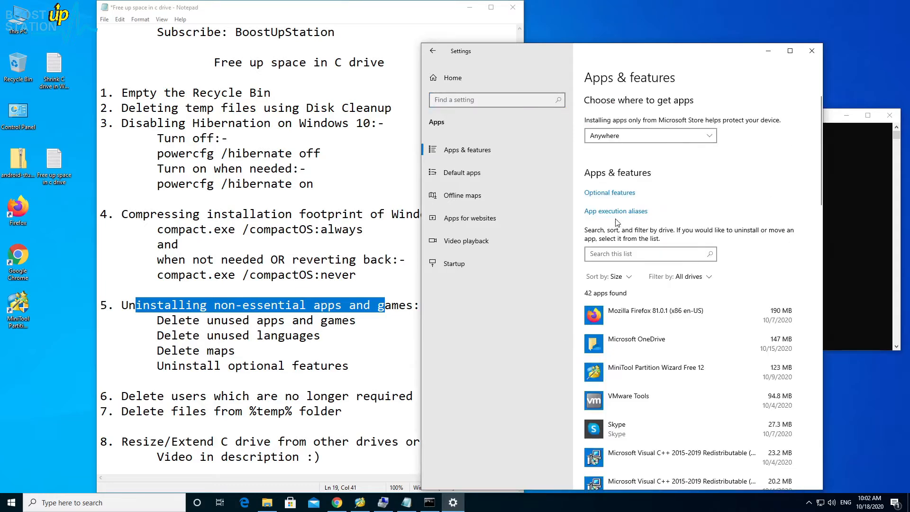
- Uninstall Microsoft OneDrive from the installed apps list and allow the uninstaller to make changes to the device
{"action": "scroll", "coordinate": [617, 223], "scroll_direction": "down", "scroll_amount": 3}
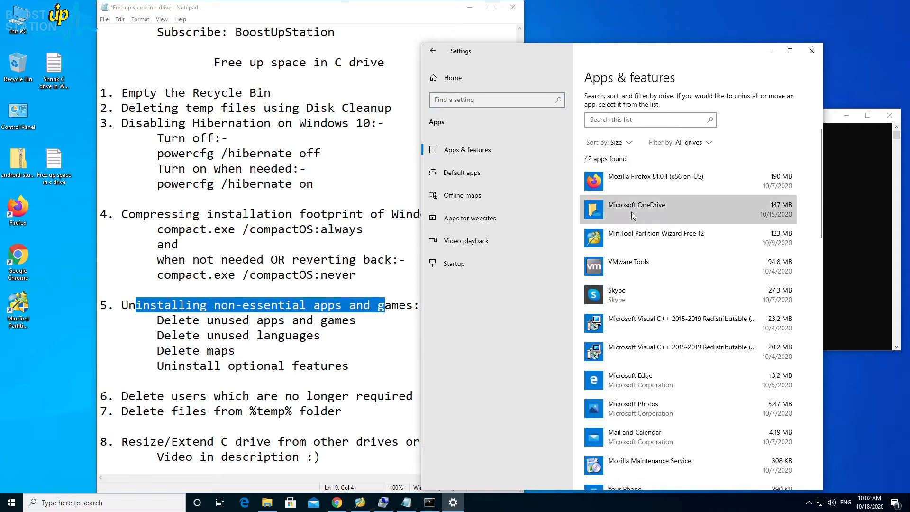
{"action": "left_click", "coordinate": [634, 213]}
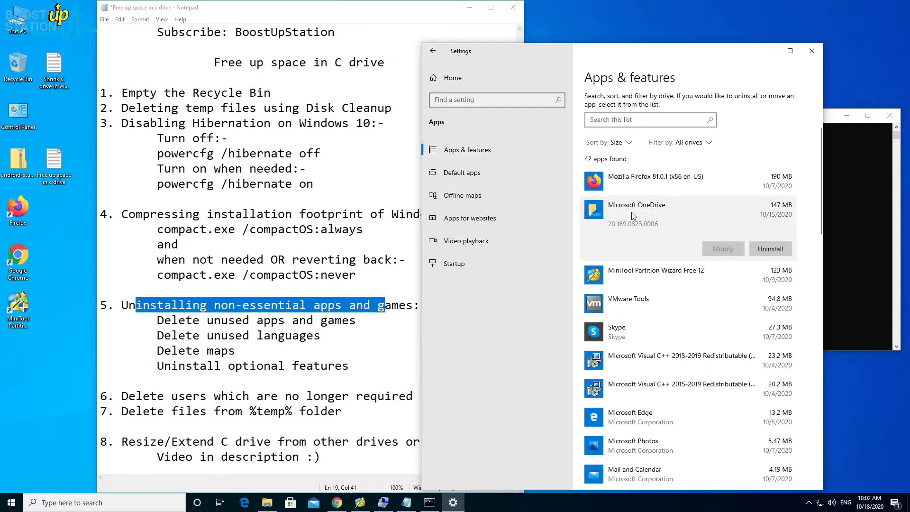
{"action": "left_click", "coordinate": [777, 250]}
{"action": "left_click", "coordinate": [789, 231]}
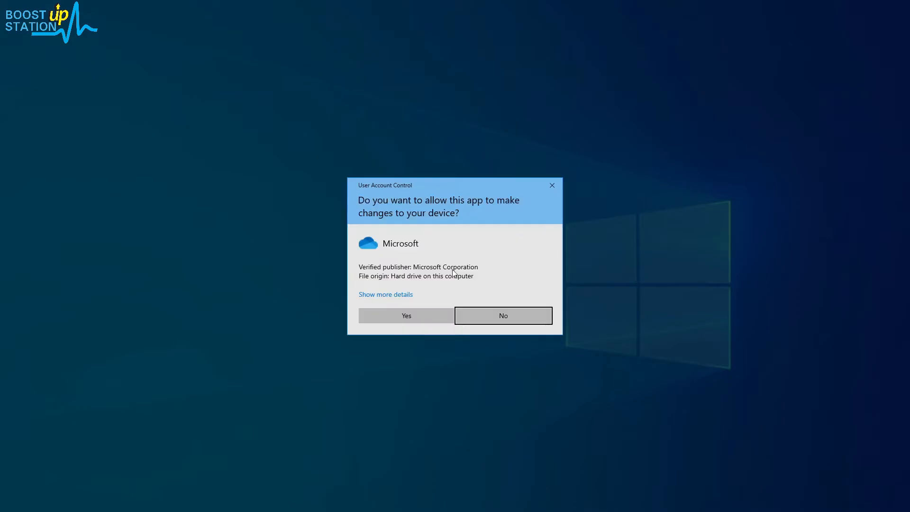
{"action": "left_click", "coordinate": [406, 316]}
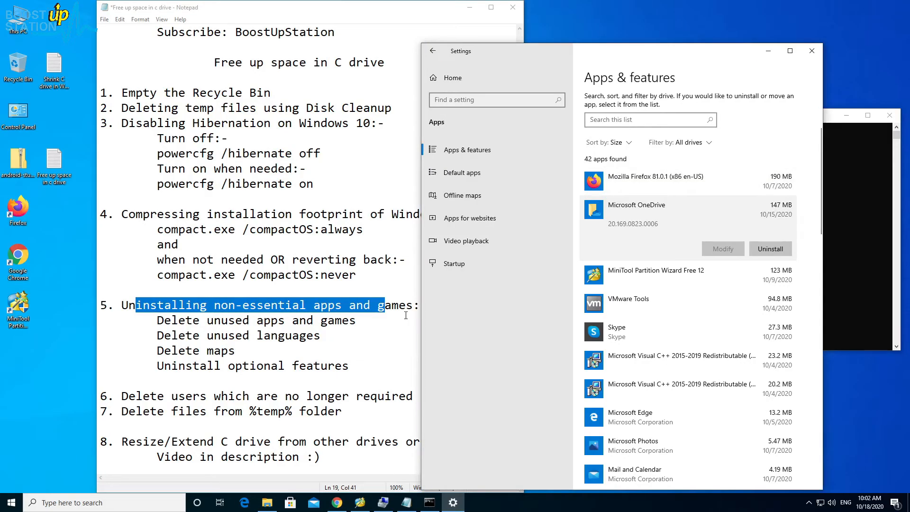
- Uninstall Skype from the installed apps list
{"action": "left_click", "coordinate": [668, 212]}
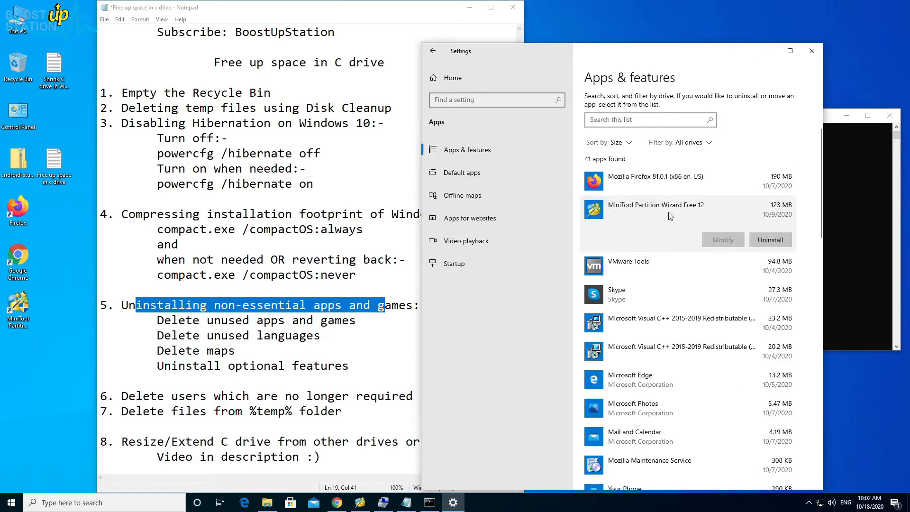
{"action": "left_click", "coordinate": [645, 293]}
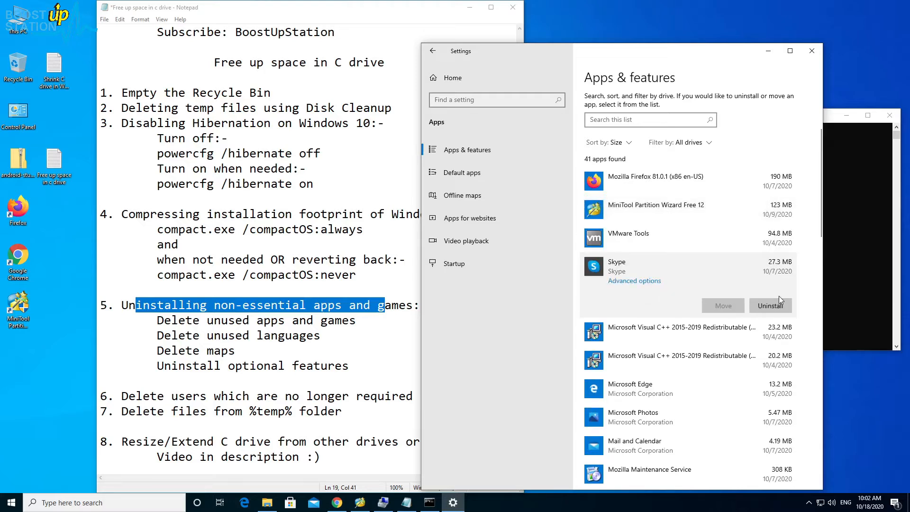
{"action": "left_click", "coordinate": [773, 304]}
{"action": "left_click", "coordinate": [795, 284]}
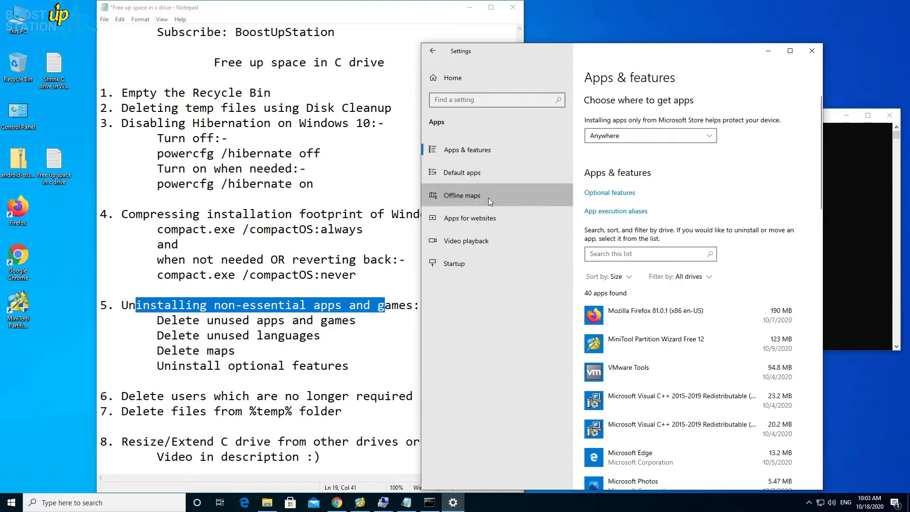
- Open the Offline maps settings, inspect the Iceland map's entry, and delete all downloaded maps
{"action": "left_click", "coordinate": [459, 196]}
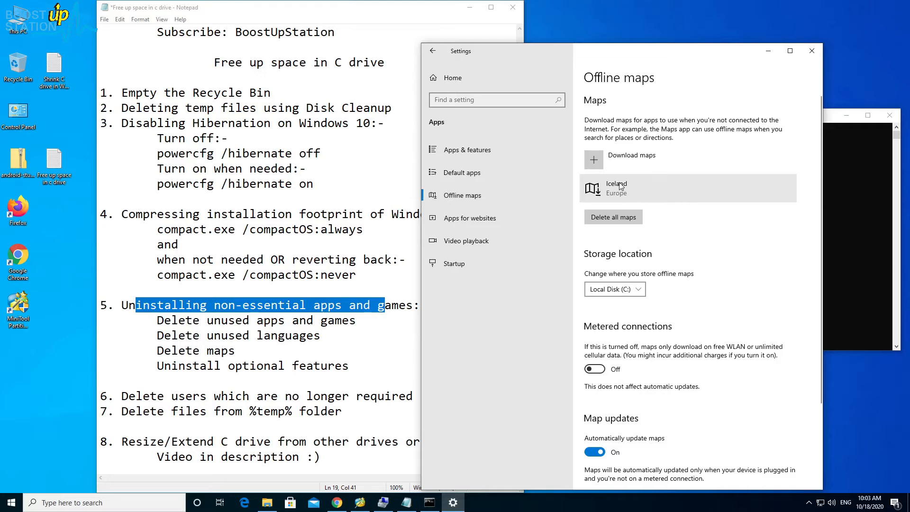
{"action": "left_click", "coordinate": [619, 212]}
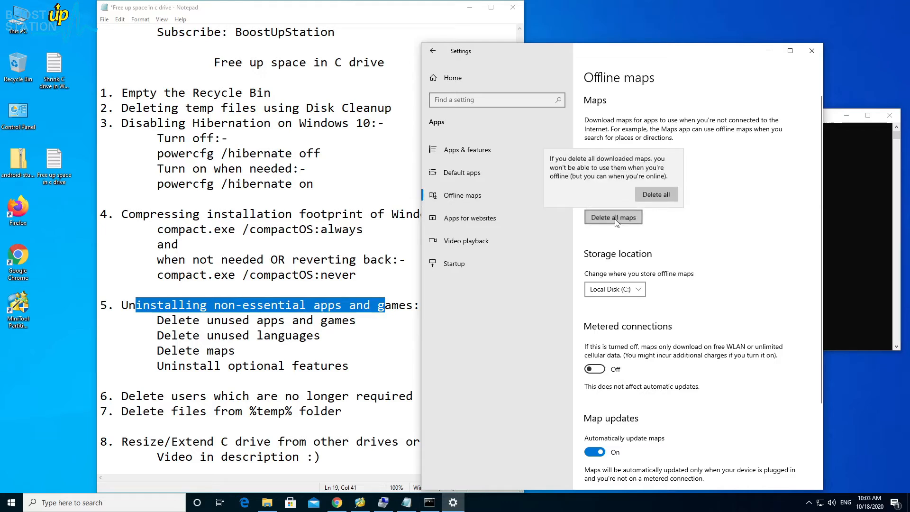
{"action": "left_click", "coordinate": [679, 237]}
{"action": "left_click", "coordinate": [625, 195]}
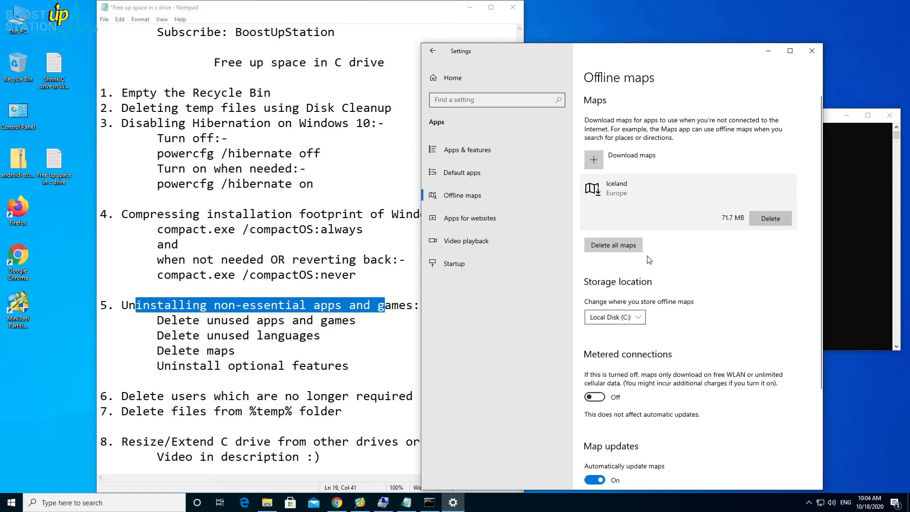
{"action": "left_click", "coordinate": [624, 249]}
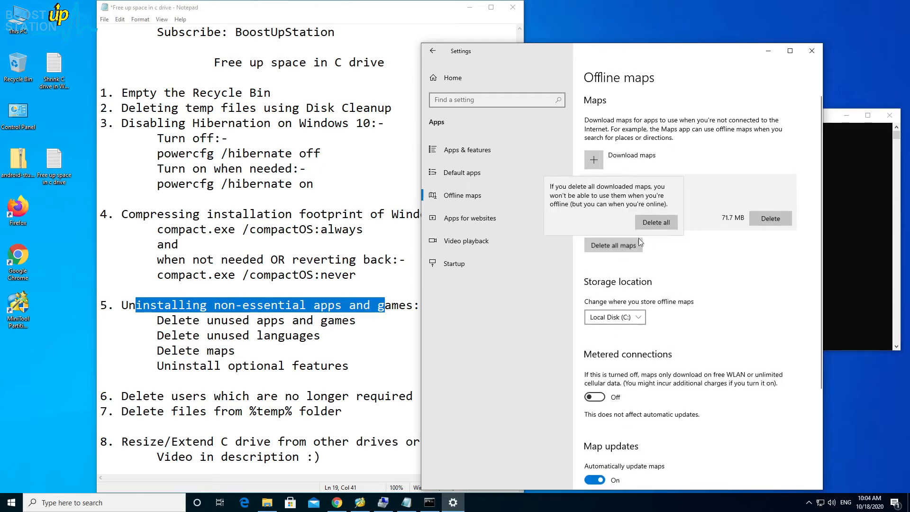
{"action": "left_click", "coordinate": [658, 225]}
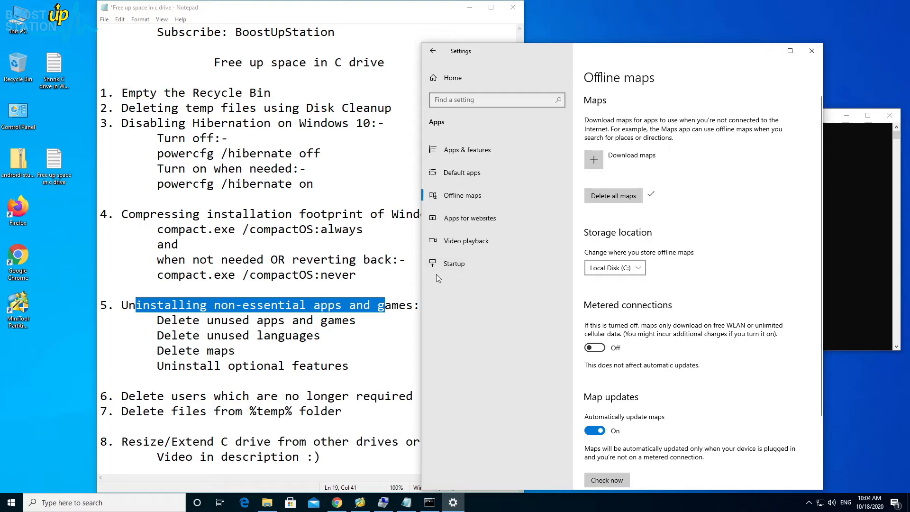
- Remove Japanese from the preferred languages in the Time & Language settings
{"action": "left_click", "coordinate": [448, 79]}
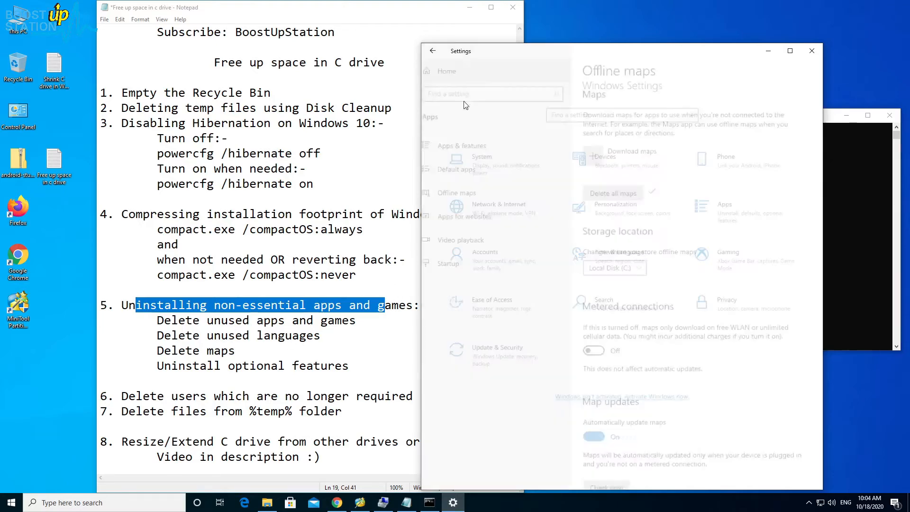
{"action": "left_click", "coordinate": [623, 263]}
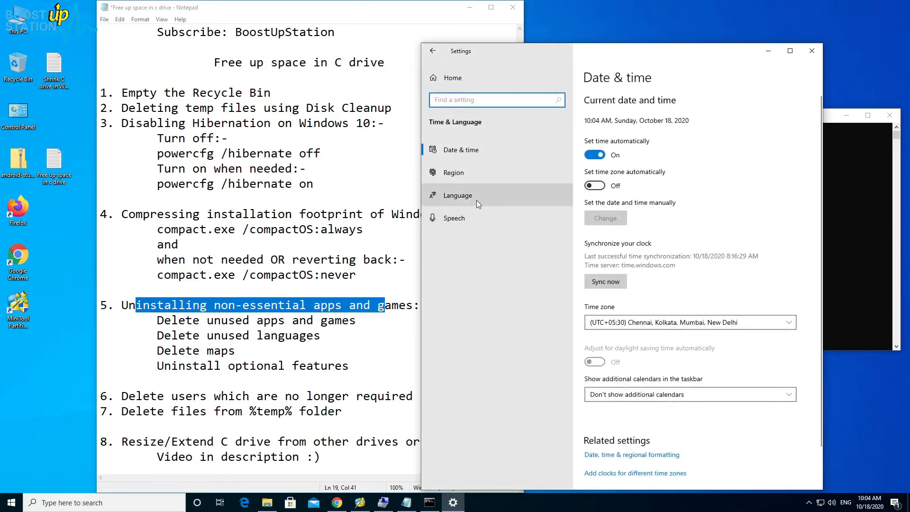
{"action": "left_click", "coordinate": [459, 200]}
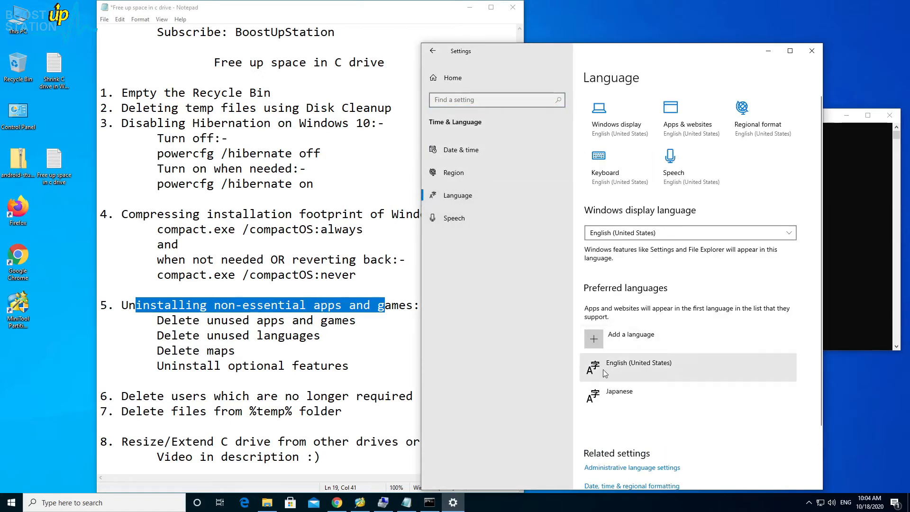
{"action": "scroll", "coordinate": [621, 403], "scroll_direction": "down", "scroll_amount": 3}
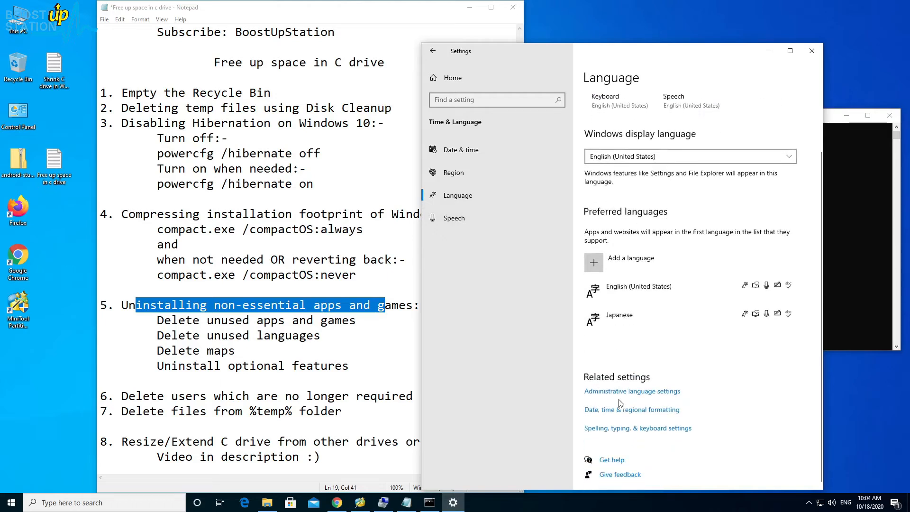
{"action": "left_click", "coordinate": [634, 319]}
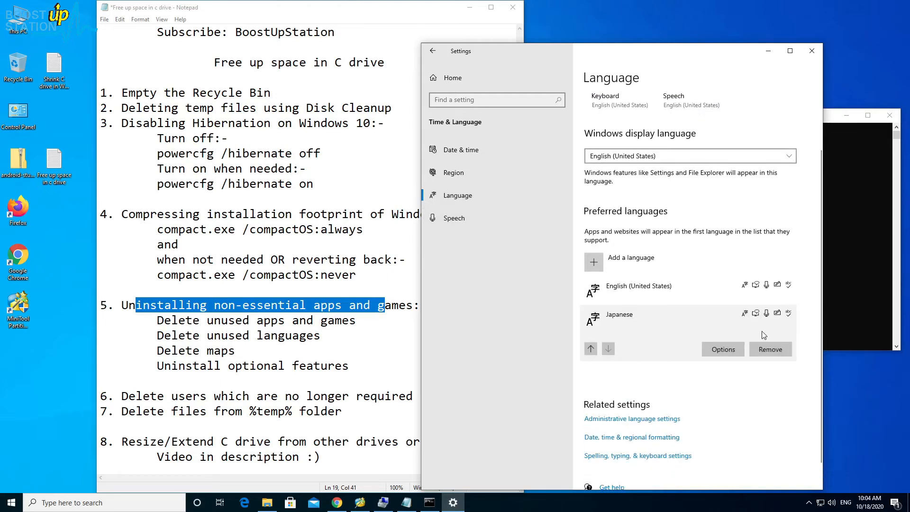
{"action": "left_click", "coordinate": [767, 350]}
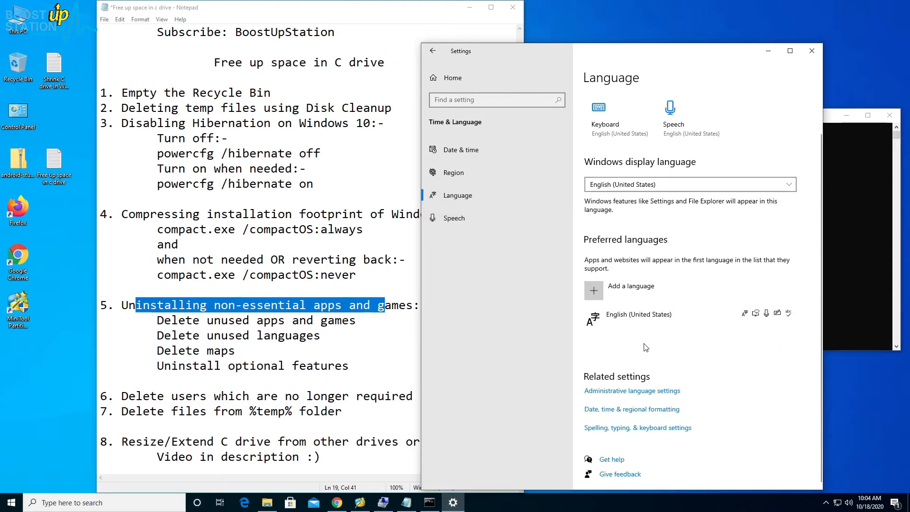
- Open the Optional features page of the Apps settings and sort the installed features by install size
{"action": "left_click_drag", "start_coordinate": [157, 366], "coordinate": [359, 367]}
{"action": "left_click", "coordinate": [635, 390]}
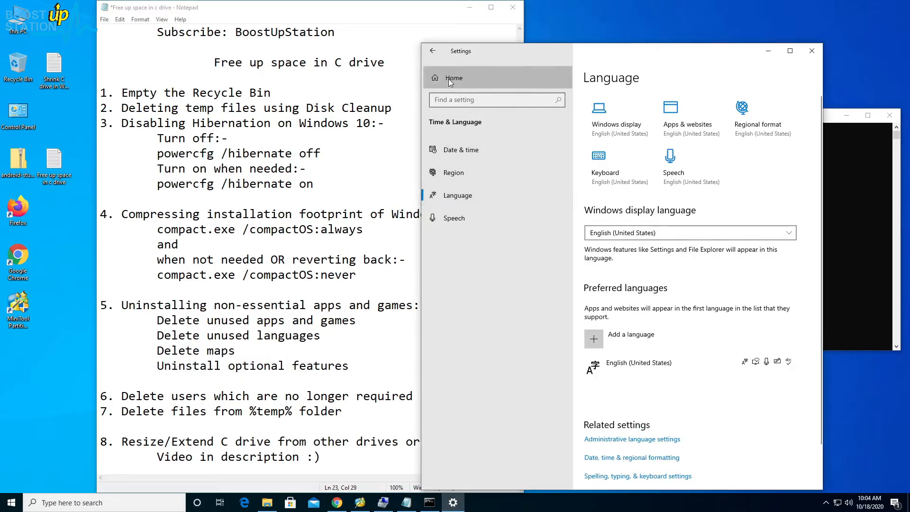
{"action": "left_click", "coordinate": [450, 81]}
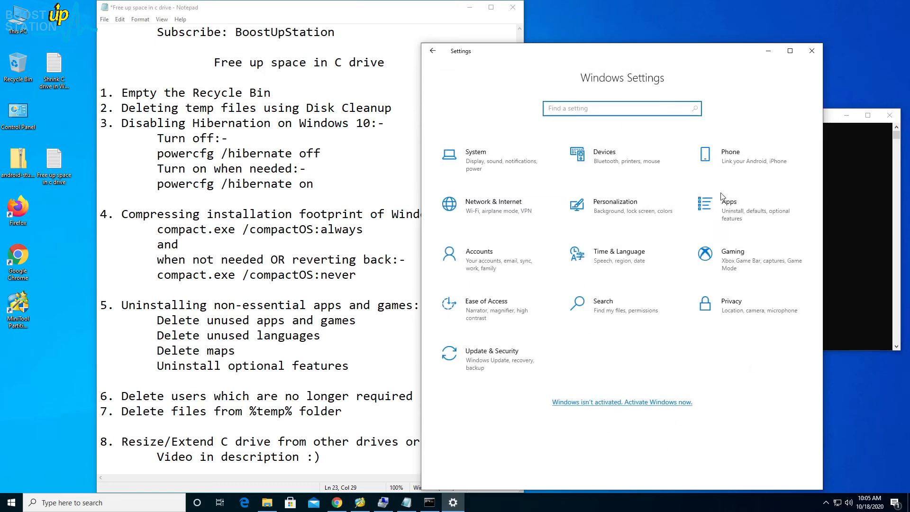
{"action": "left_click", "coordinate": [727, 212]}
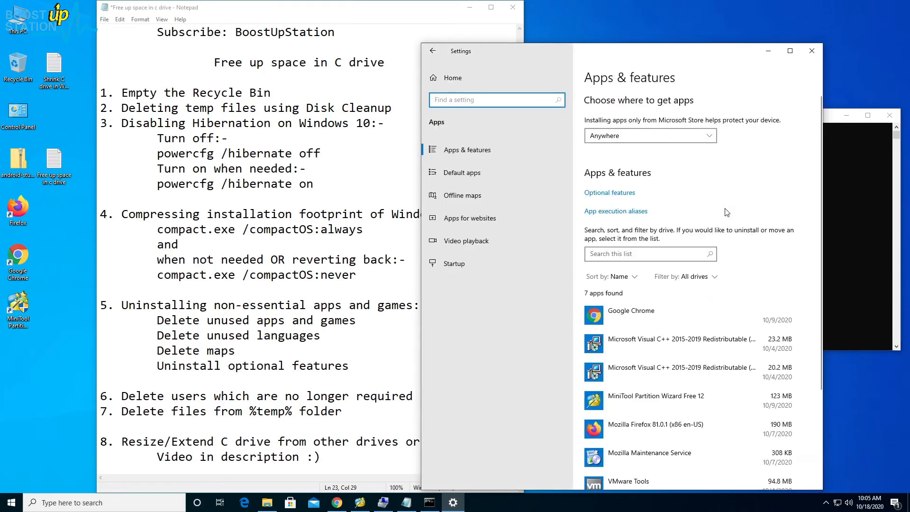
{"action": "left_click", "coordinate": [603, 195]}
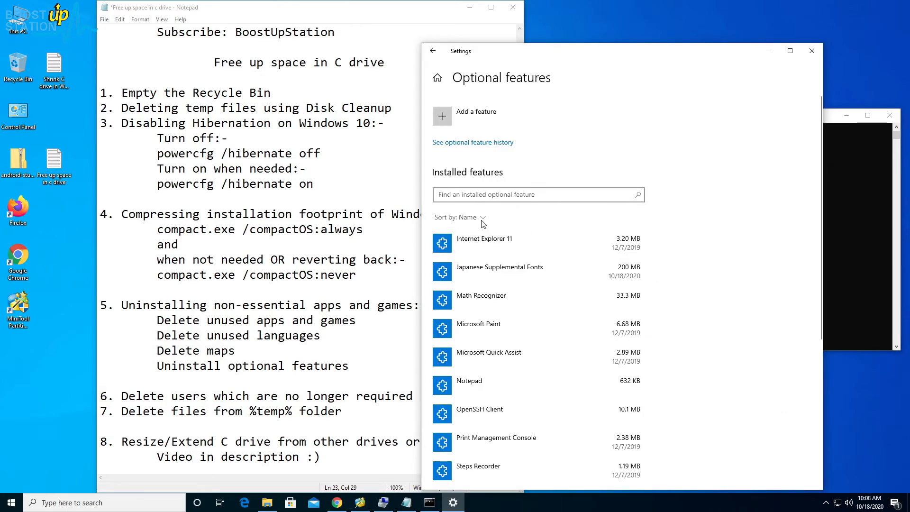
{"action": "left_click", "coordinate": [483, 220]}
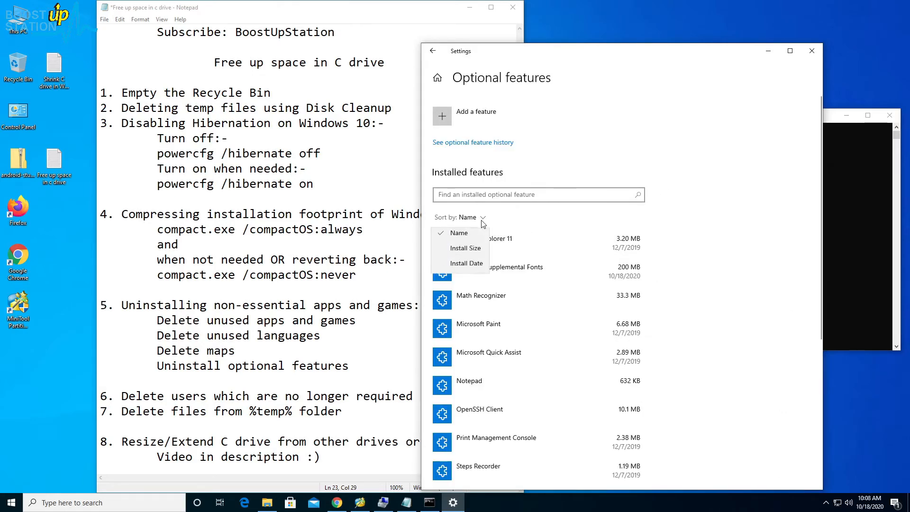
{"action": "left_click", "coordinate": [466, 248]}
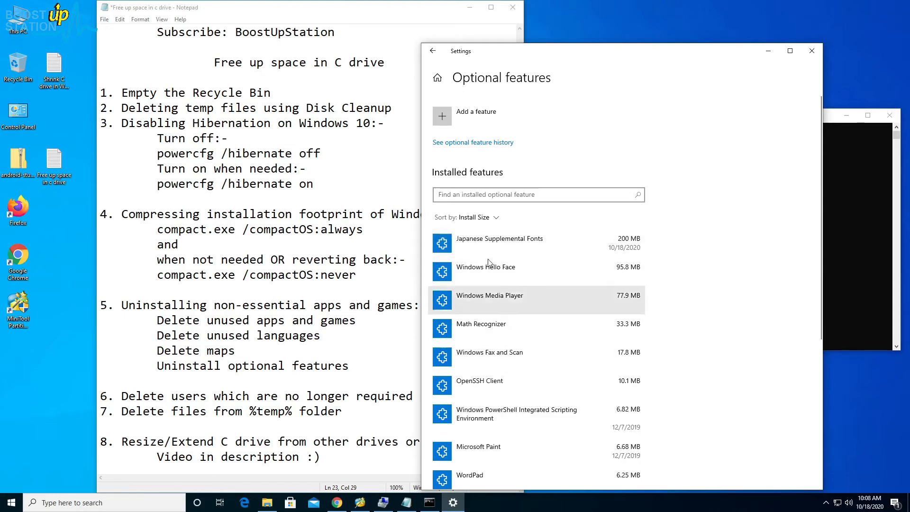
- Uninstall the Japanese Supplemental Fonts, Windows Hello Face and Windows Media Player optional features
{"action": "left_click", "coordinate": [487, 244]}
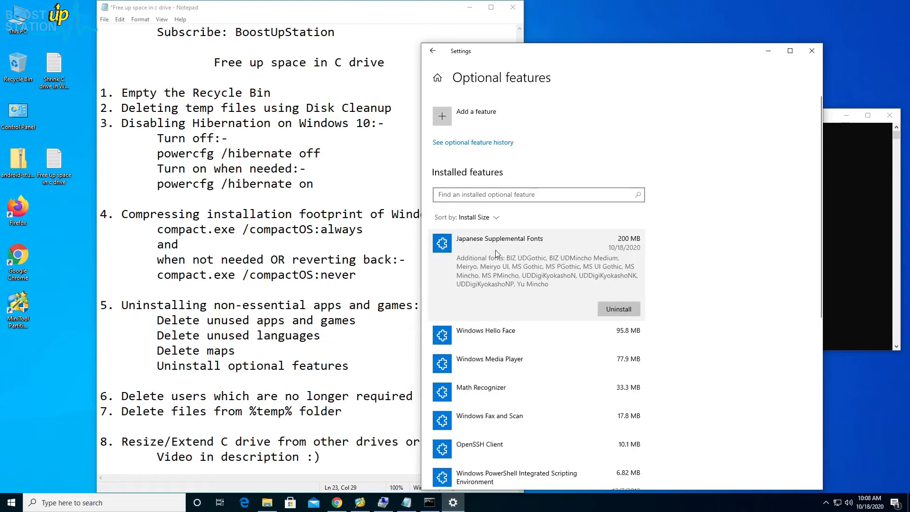
{"action": "left_click", "coordinate": [613, 306]}
{"action": "left_click", "coordinate": [545, 284]}
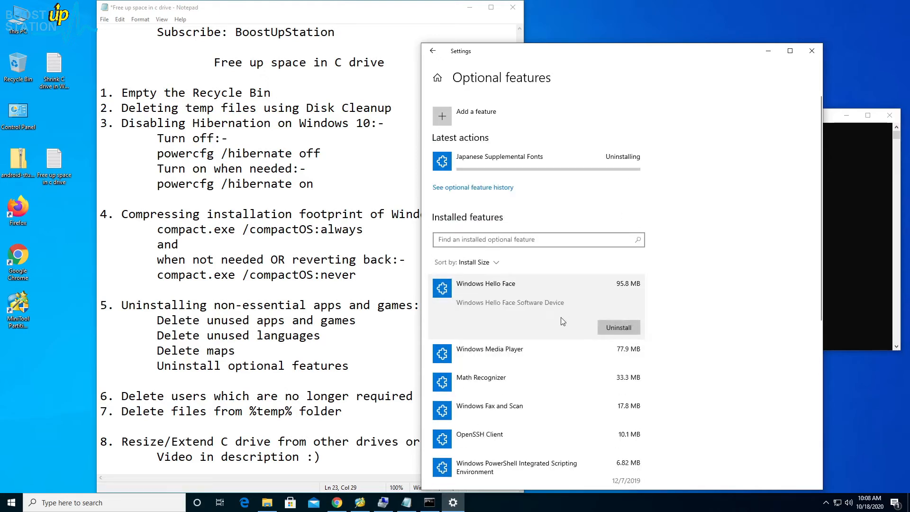
{"action": "left_click", "coordinate": [612, 326]}
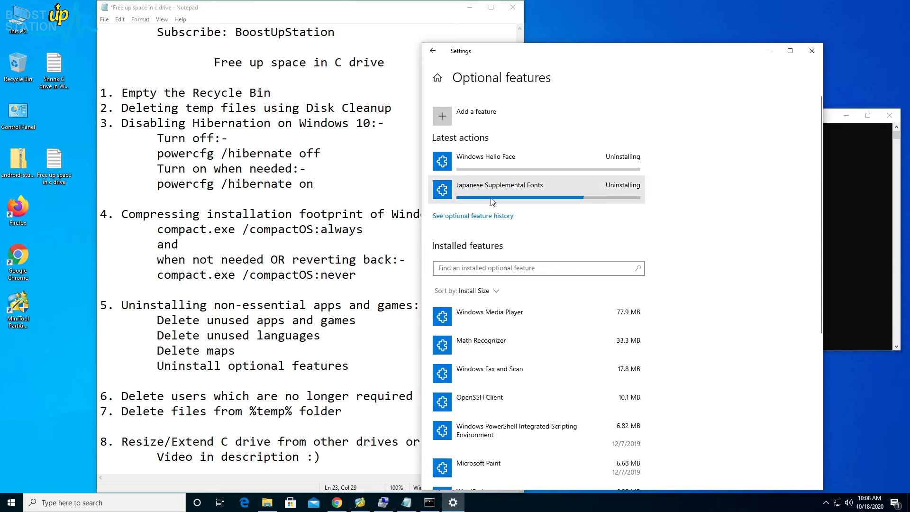
{"action": "left_click", "coordinate": [481, 316]}
{"action": "left_click", "coordinate": [627, 367]}
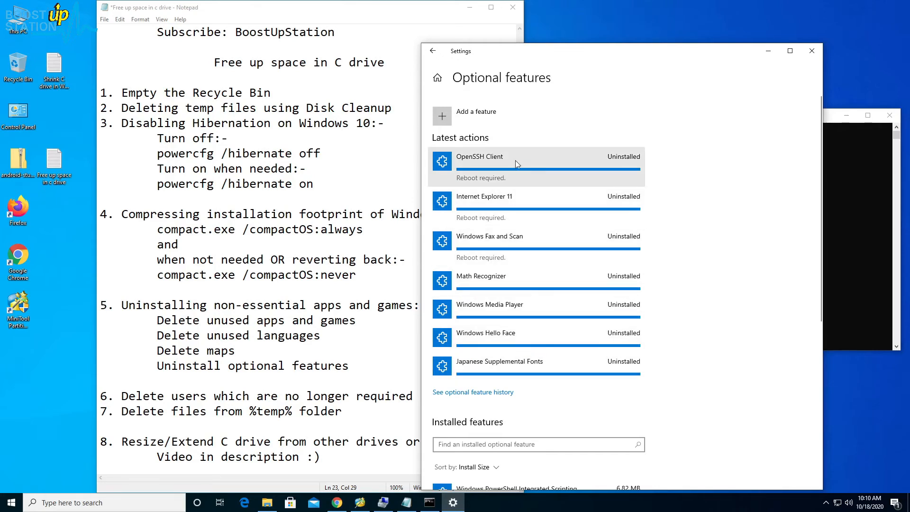
{"action": "left_click_drag", "start_coordinate": [286, 396], "coordinate": [299, 443]}
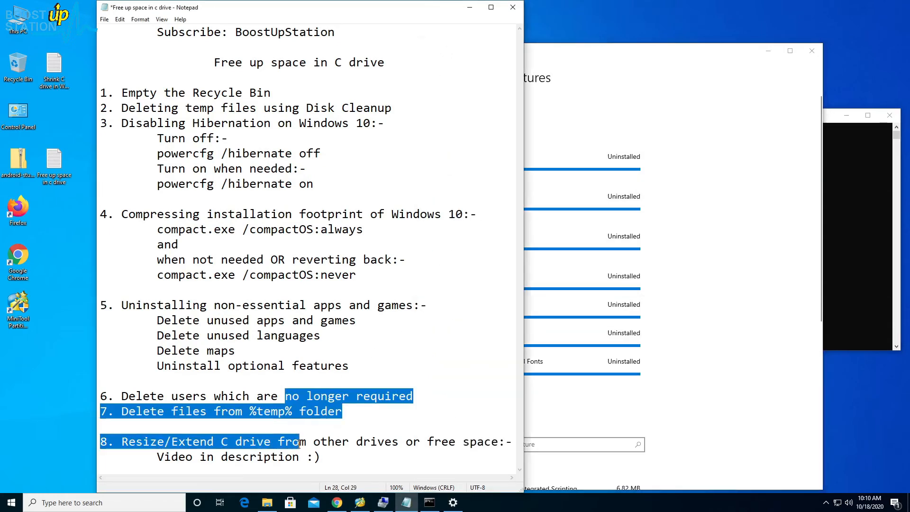
{"action": "left_click", "coordinate": [344, 411]}
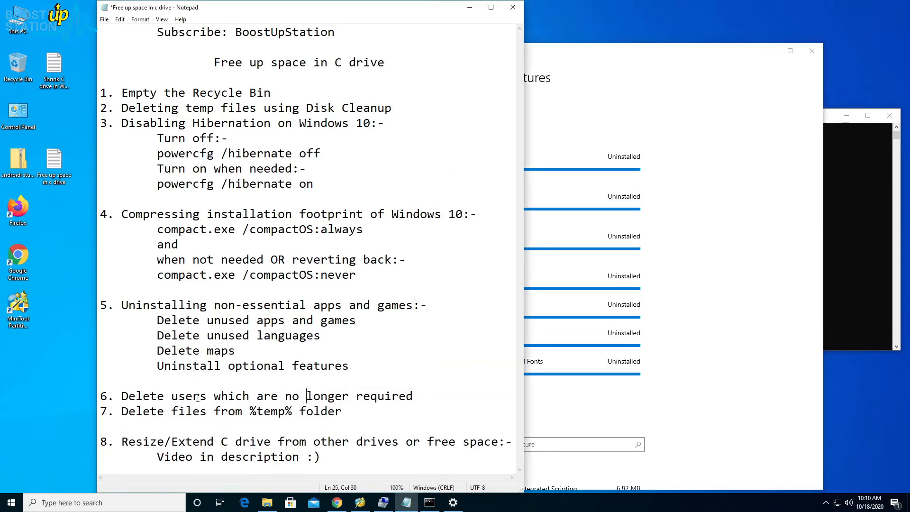
{"action": "left_click_drag", "start_coordinate": [194, 399], "coordinate": [395, 399]}
{"action": "left_click", "coordinate": [414, 400]}
- Leave the Optional features page, search Windows for "users" and inspect the Other users settings for accounts no longer required
{"action": "left_click", "coordinate": [703, 380]}
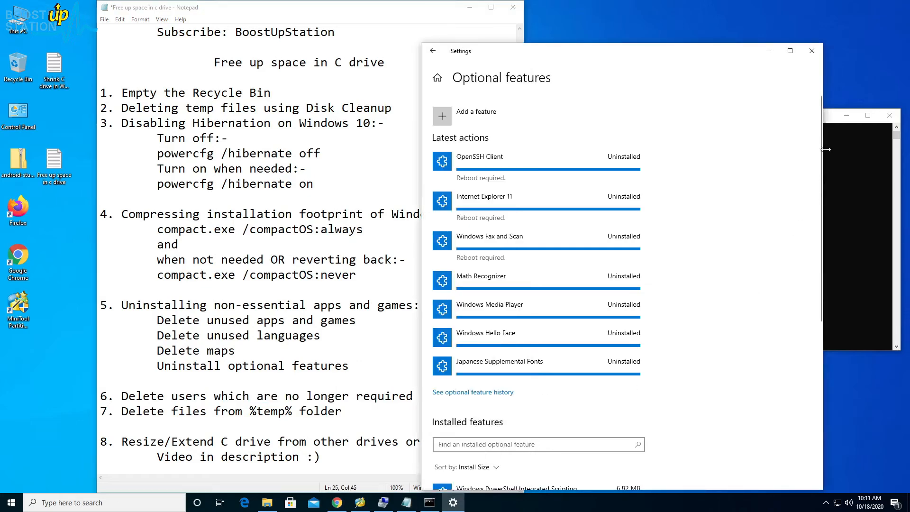
{"action": "left_click", "coordinate": [812, 58]}
{"action": "left_click", "coordinate": [12, 502]}
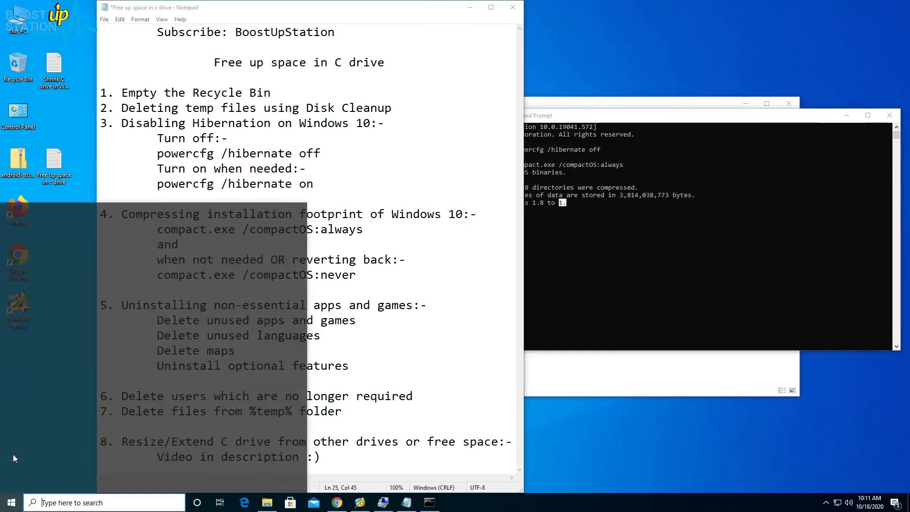
{"action": "type", "text": "users"}
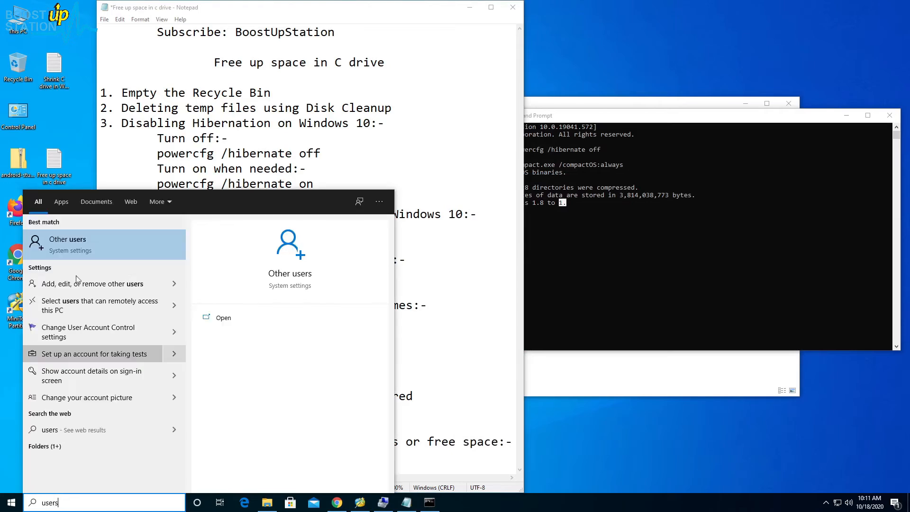
{"action": "left_click", "coordinate": [139, 247]}
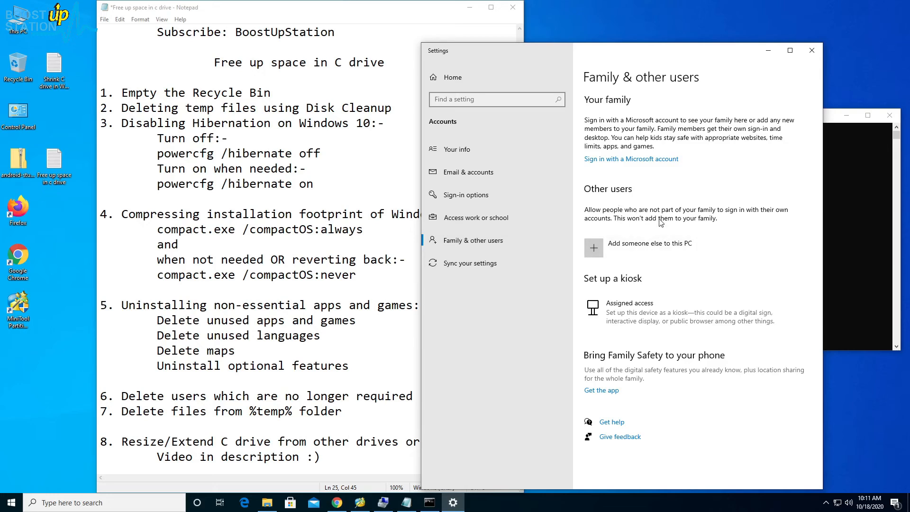
{"action": "left_click", "coordinate": [813, 50]}
- Open the %temp% folder through the Run dialog
{"action": "left_click", "coordinate": [236, 411]}
{"action": "left_click_drag", "start_coordinate": [249, 411], "coordinate": [271, 411]}
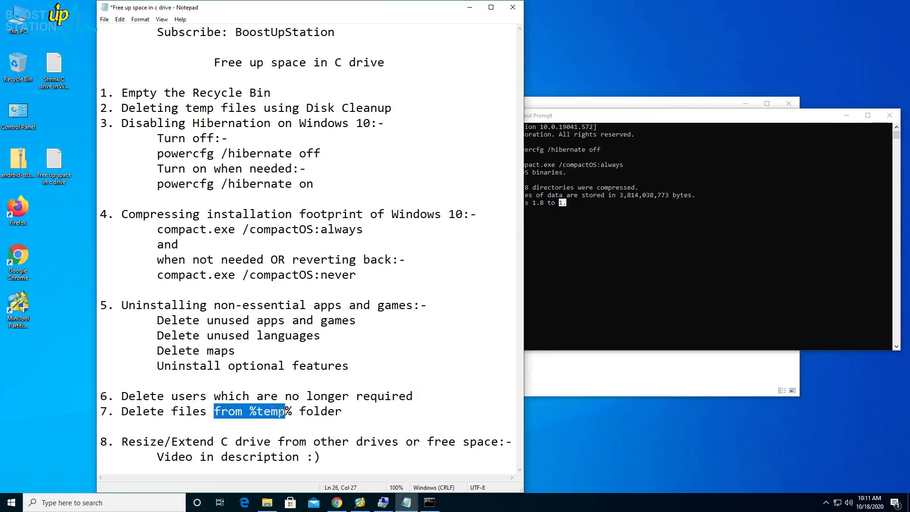
{"action": "left_click", "coordinate": [293, 412]}
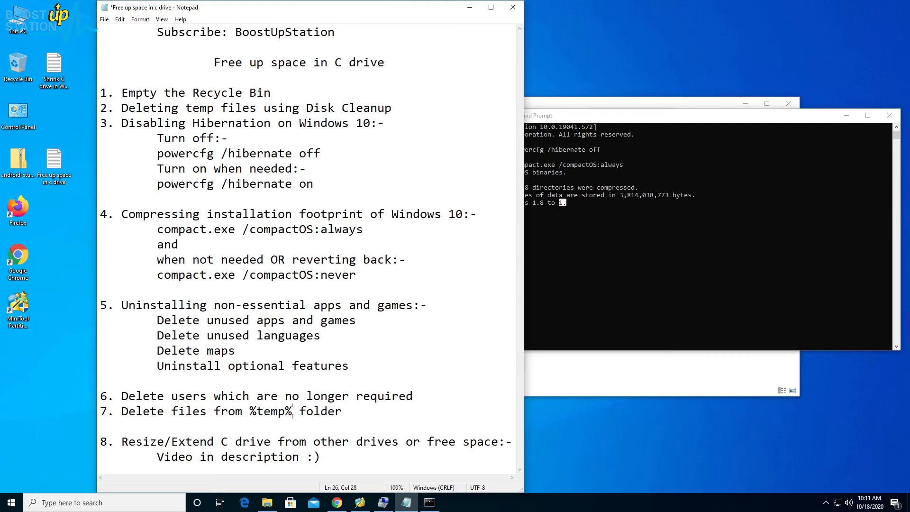
{"action": "key", "text": "super+r"}
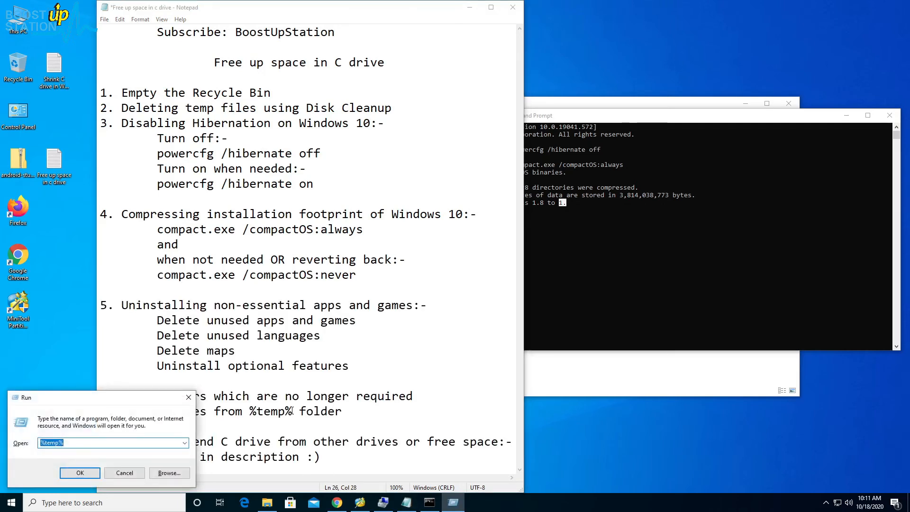
{"action": "left_click_drag", "start_coordinate": [97, 401], "coordinate": [111, 373]}
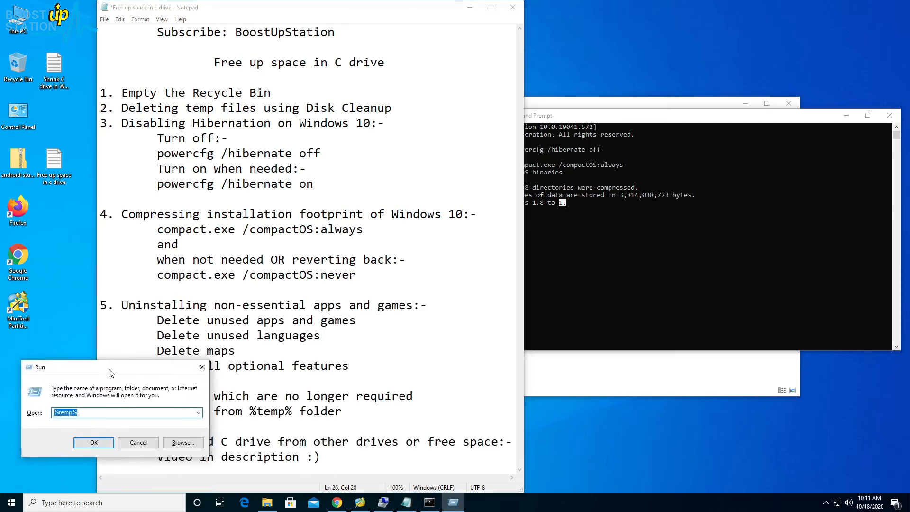
{"action": "left_click", "coordinate": [104, 412]}
{"action": "left_click", "coordinate": [96, 439]}
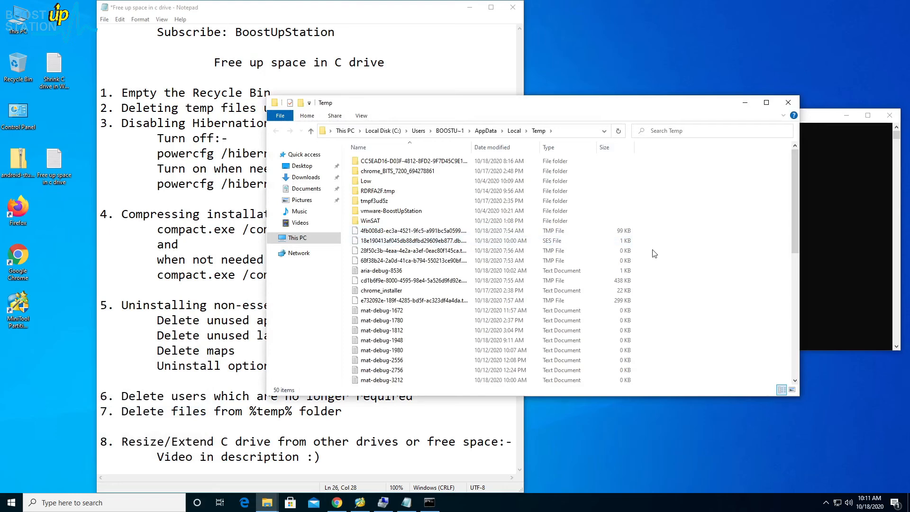
- Permanently delete all items in the Temp folder, granting administrator permission for all current items and skipping every file in use
{"action": "key", "text": "ctrl+a"}
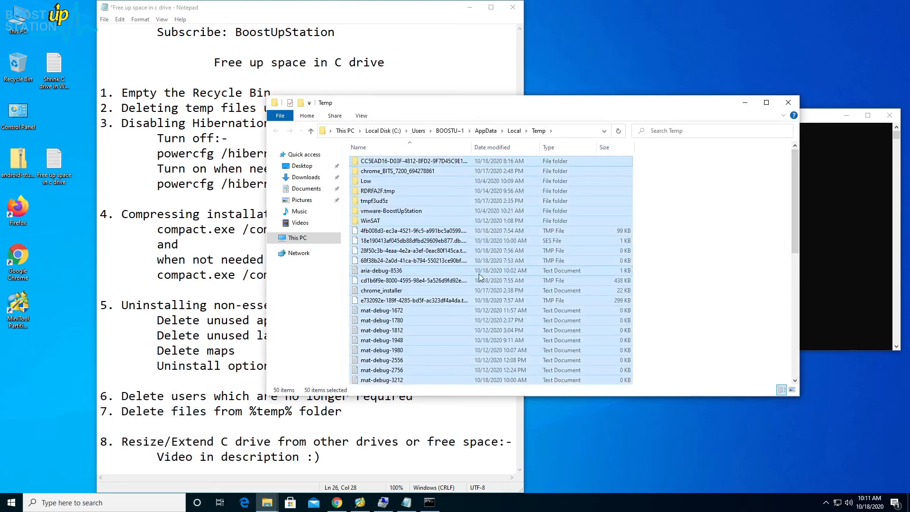
{"action": "key", "text": "shift+Delete"}
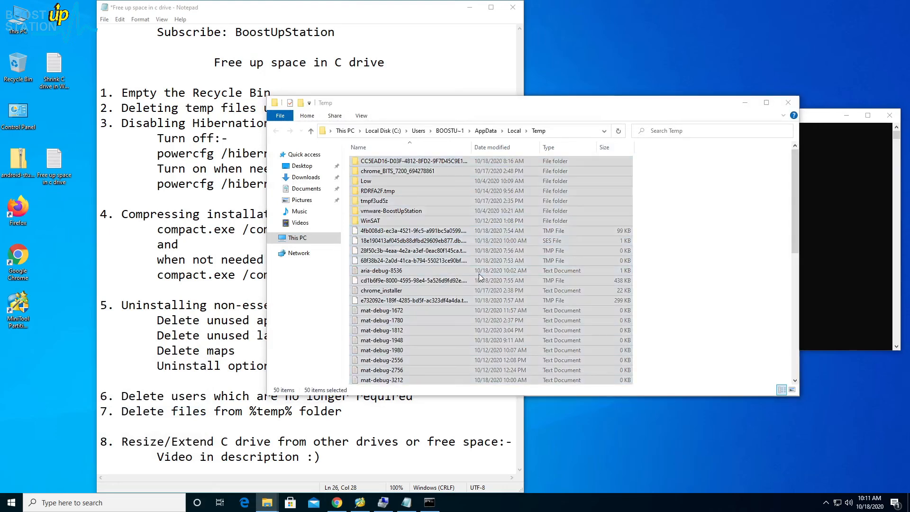
{"action": "left_click", "coordinate": [484, 258]}
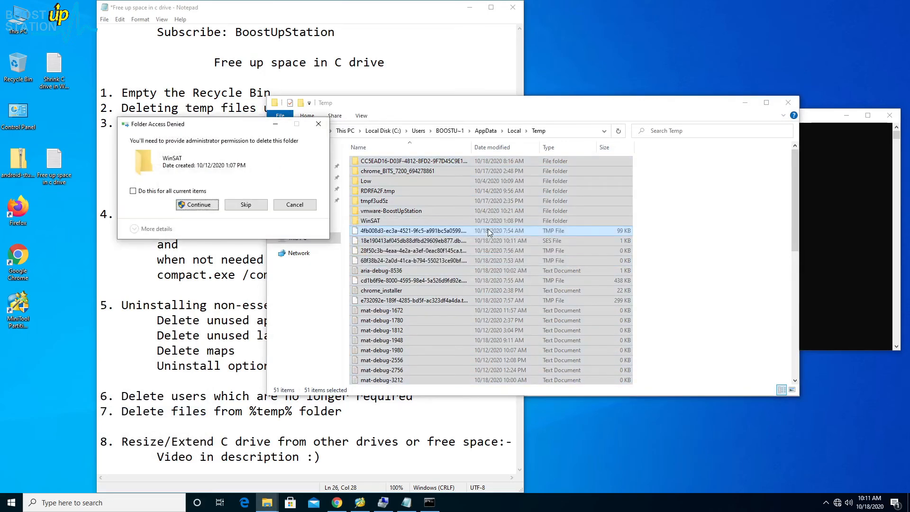
{"action": "left_click", "coordinate": [147, 192]}
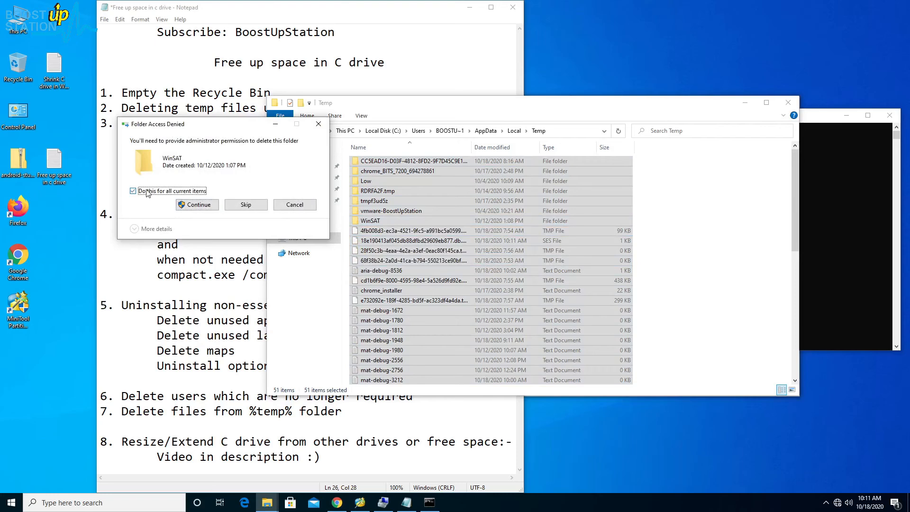
{"action": "left_click", "coordinate": [197, 205]}
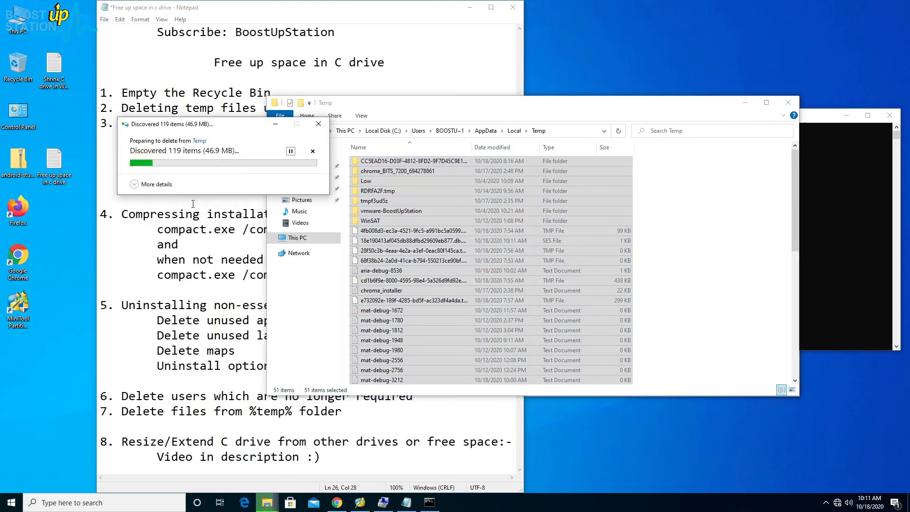
{"action": "left_click", "coordinate": [193, 206]}
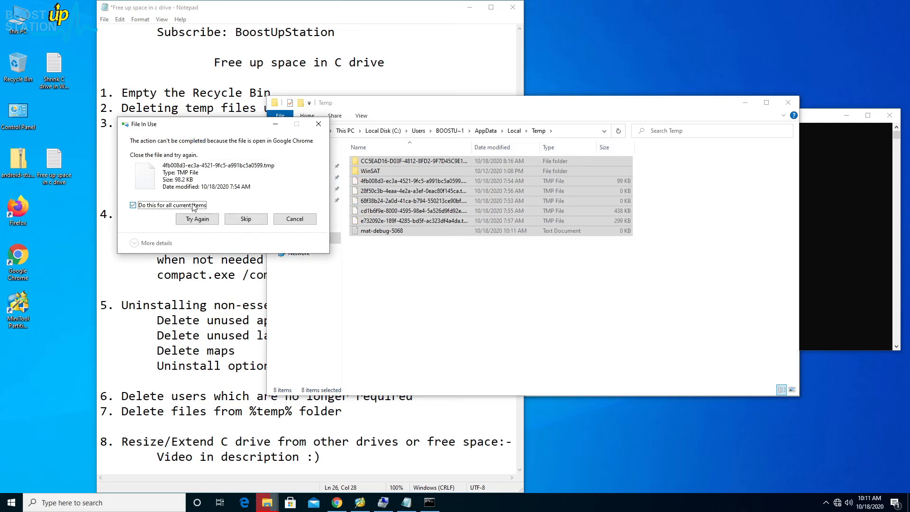
{"action": "left_click", "coordinate": [244, 219]}
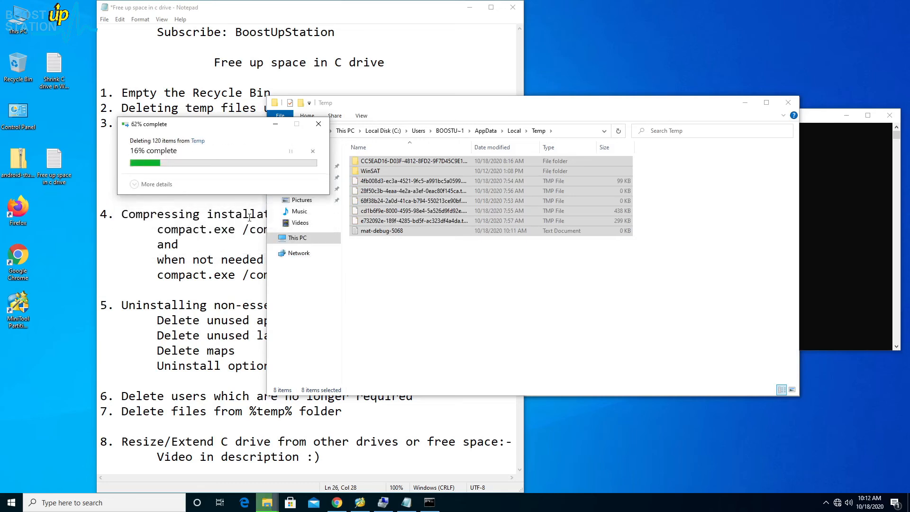
{"action": "left_click_drag", "start_coordinate": [446, 277], "coordinate": [460, 243]}
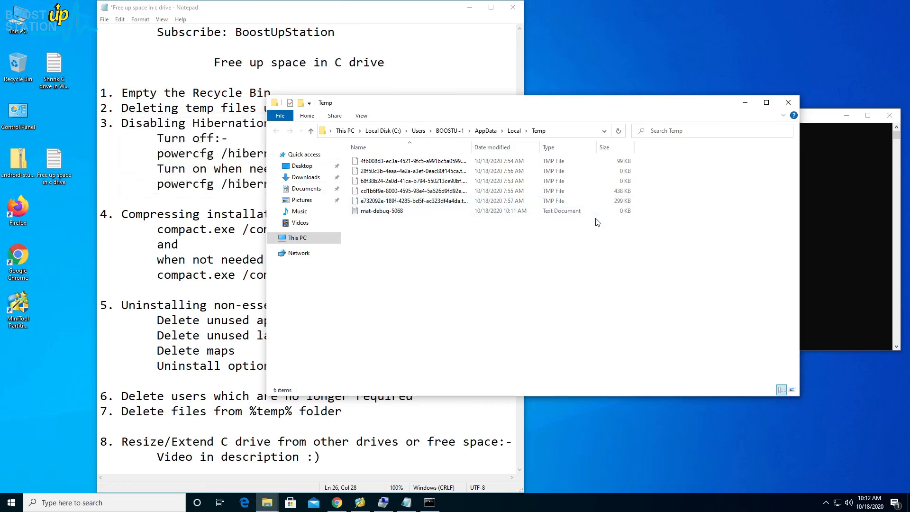
- Close the Temp folder and check the C drive's free space in This PC
{"action": "left_click", "coordinate": [789, 107]}
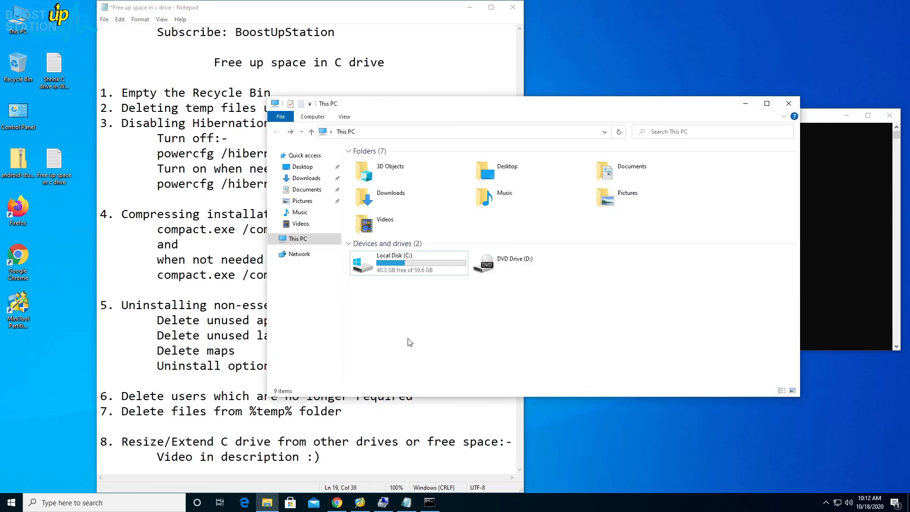
{"action": "left_click", "coordinate": [395, 274]}
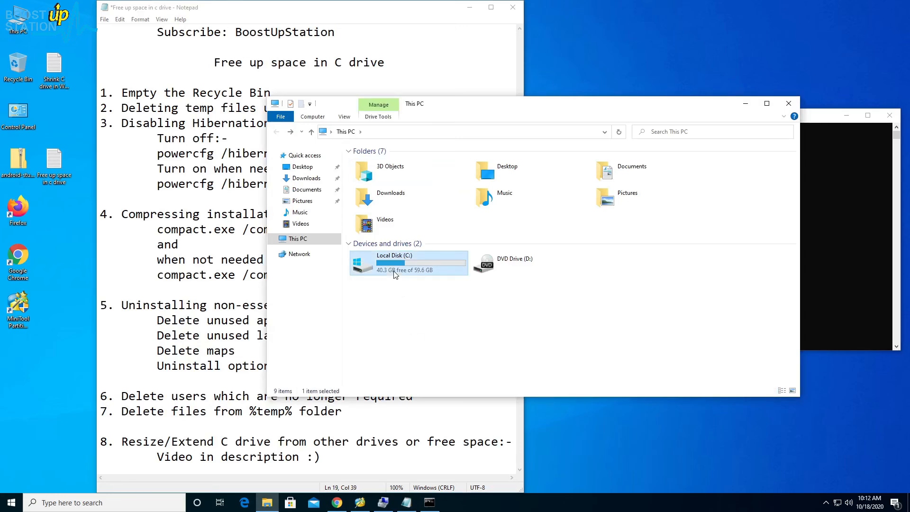
{"action": "left_click", "coordinate": [386, 313]}
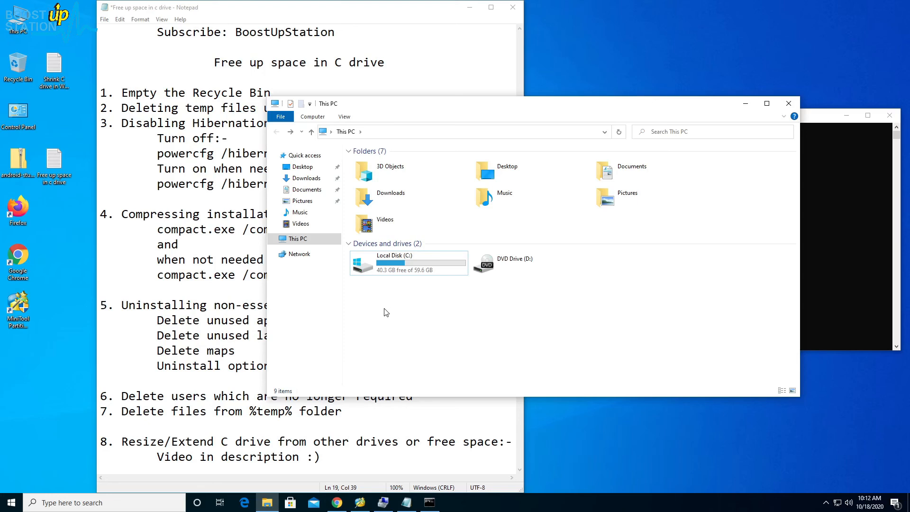
{"action": "left_click", "coordinate": [363, 443]}
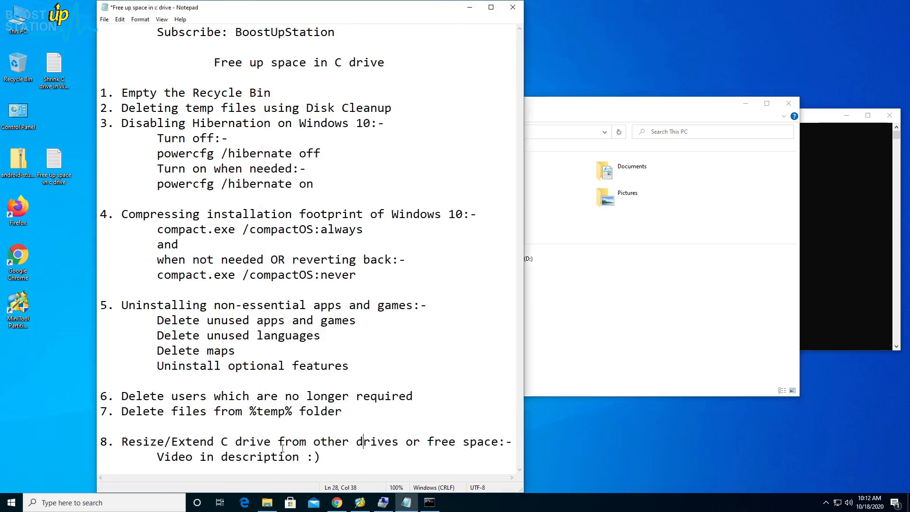
{"action": "left_click_drag", "start_coordinate": [157, 457], "coordinate": [336, 454]}
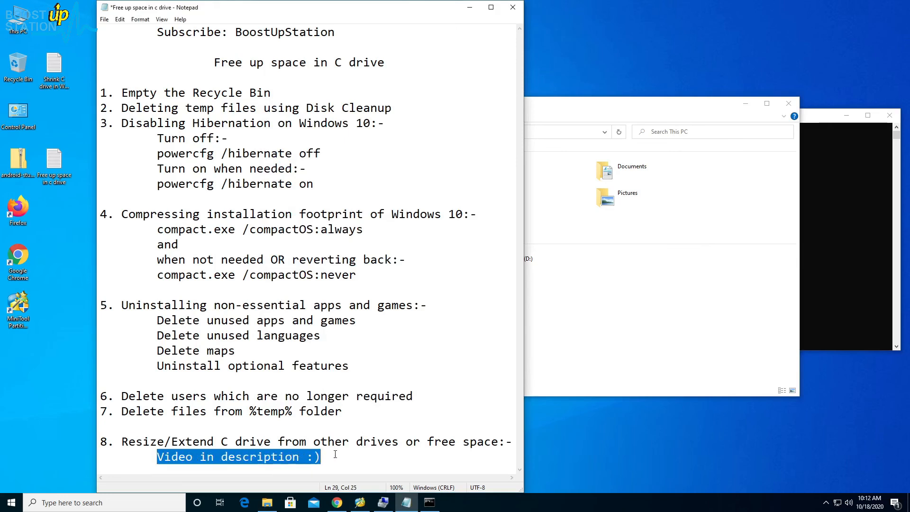
{"action": "left_click", "coordinate": [335, 454]}
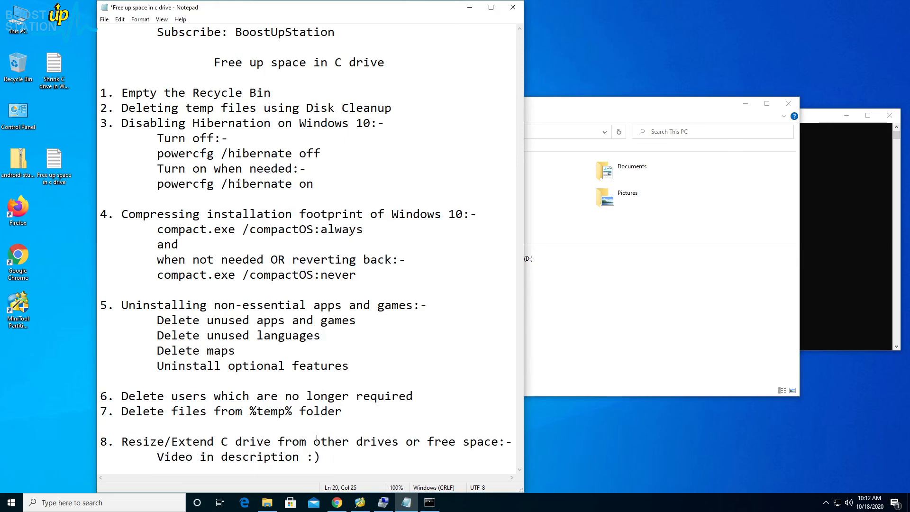
{"action": "left_click_drag", "start_coordinate": [306, 442], "coordinate": [400, 441]}
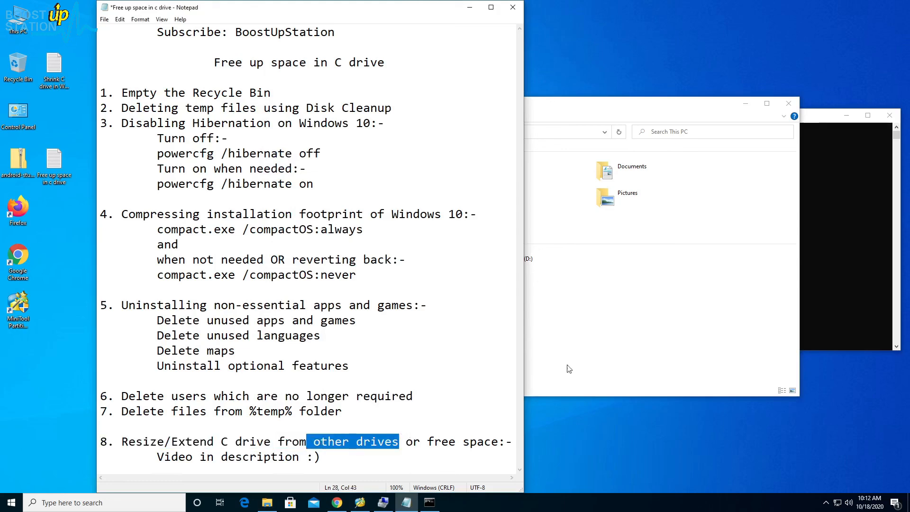
{"action": "left_click", "coordinate": [593, 361]}
{"action": "left_click", "coordinate": [405, 456]}
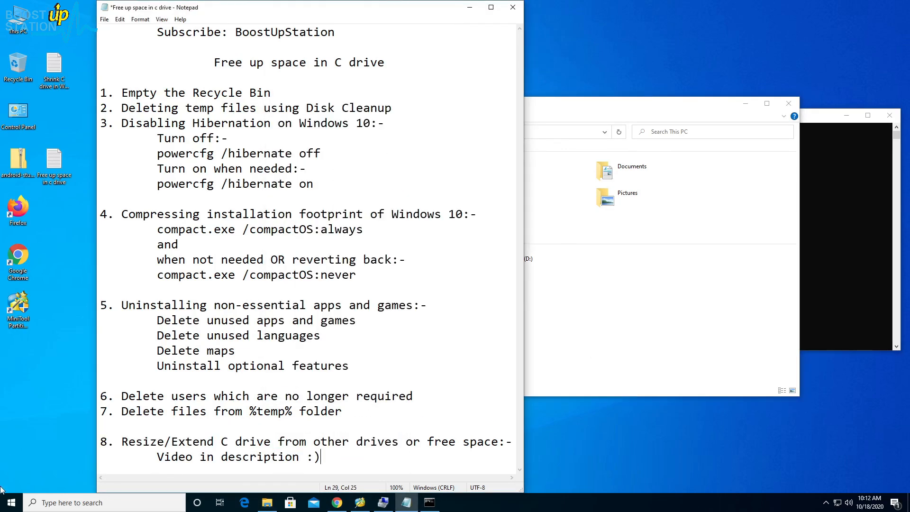
- Display the computer's power options to locate Restart, and return to the notes without restarting
{"action": "left_click", "coordinate": [4, 509]}
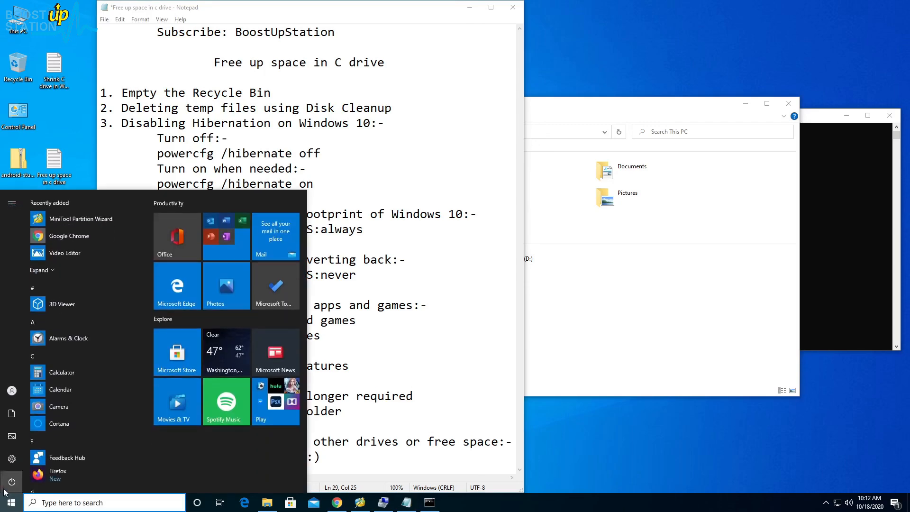
{"action": "left_click", "coordinate": [13, 479]}
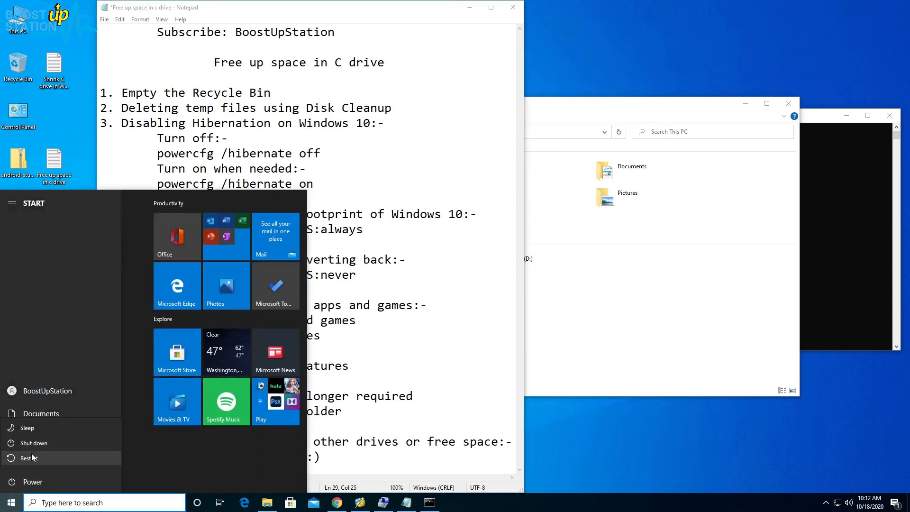
{"action": "left_click_drag", "start_coordinate": [157, 32], "coordinate": [341, 23]}
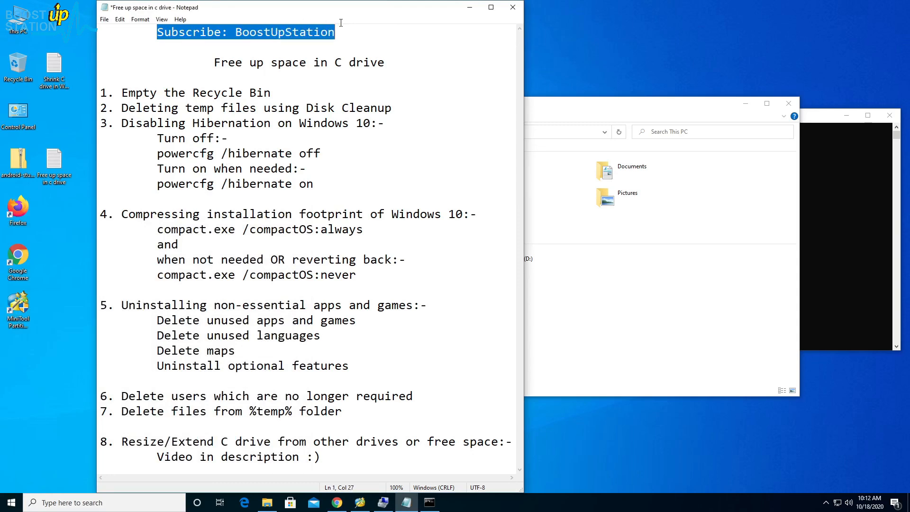